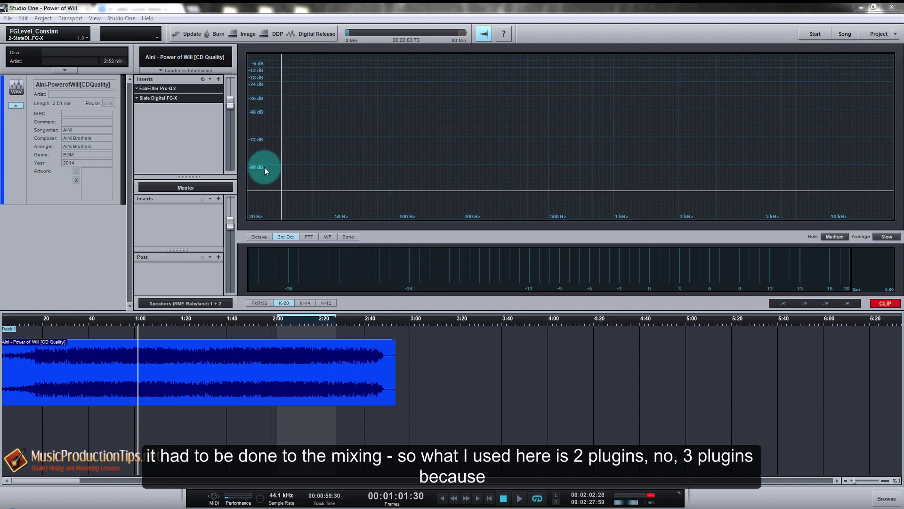
{"action": "left_click", "coordinate": [178, 88]}
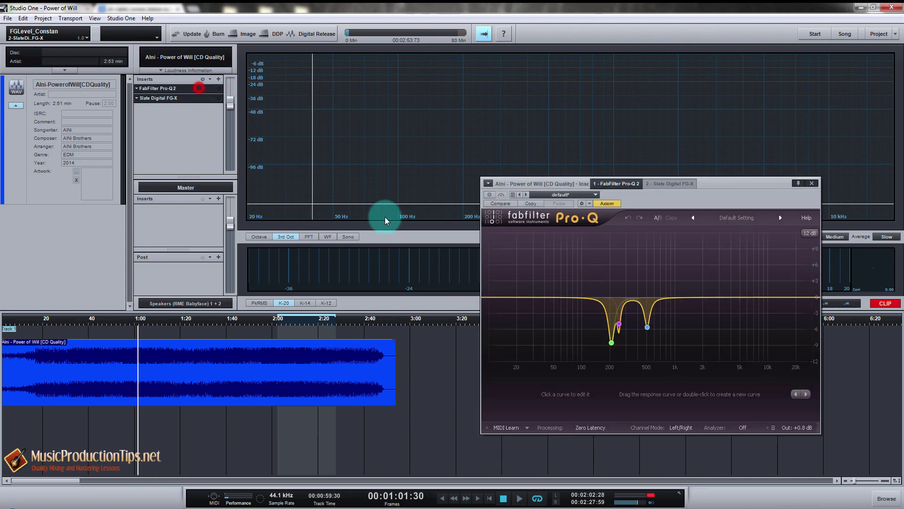
{"action": "left_click", "coordinate": [678, 184]}
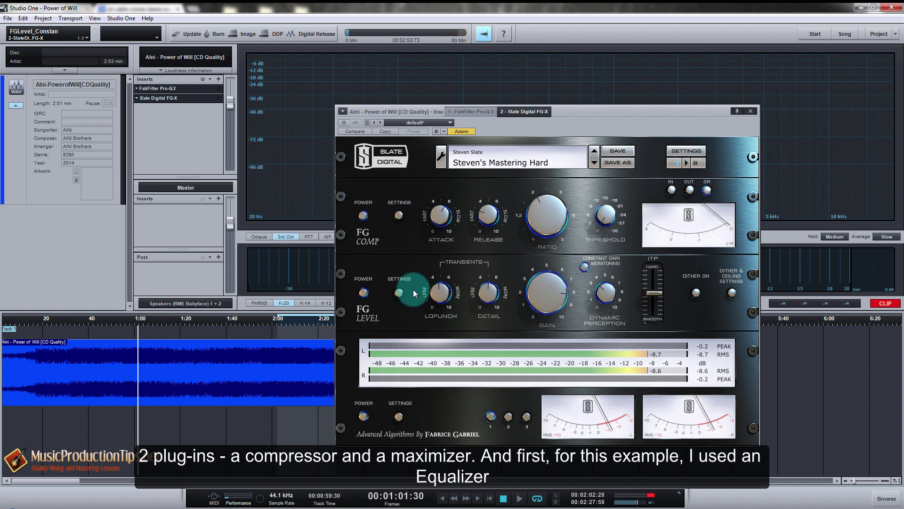
{"action": "left_click", "coordinate": [752, 111]}
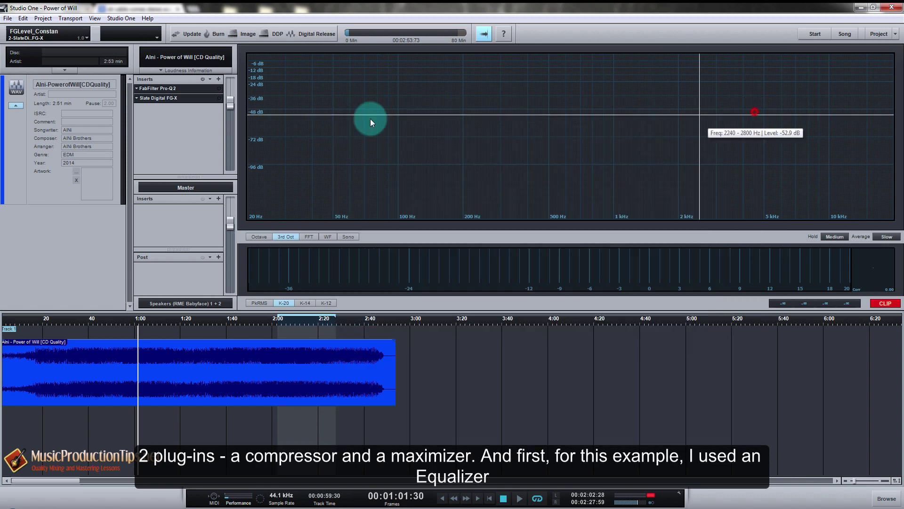
{"action": "left_click", "coordinate": [202, 88]}
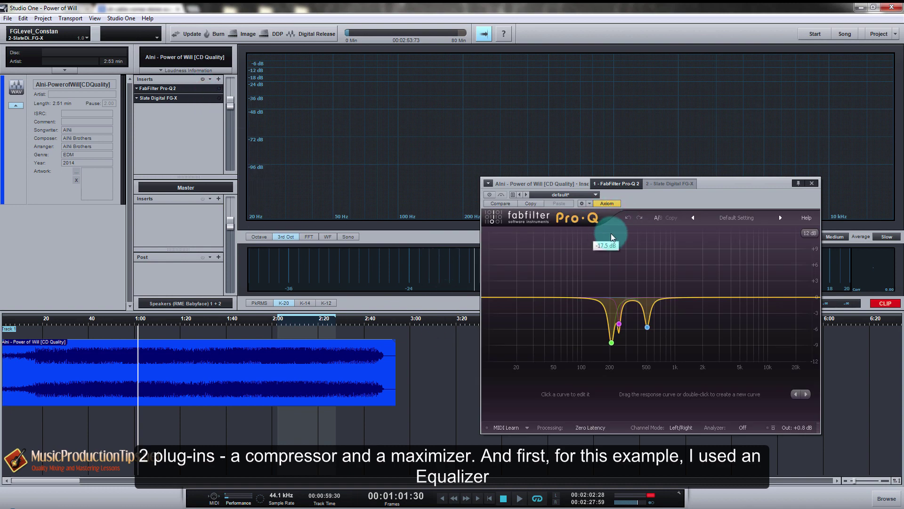
{"action": "left_click", "coordinate": [126, 327]}
{"action": "key", "text": "space"}
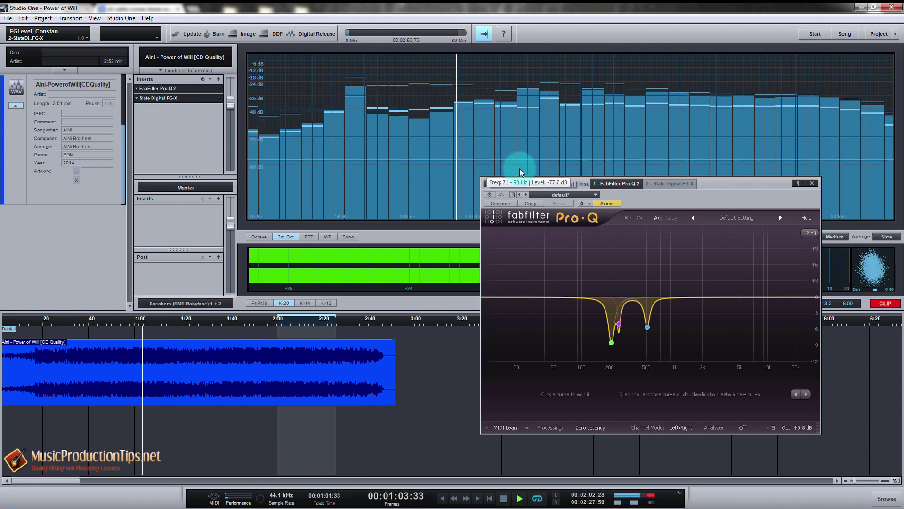
Reposition the Pro-Q 2 window and switch the equalizer on during playback.
{"action": "key", "text": "space"}
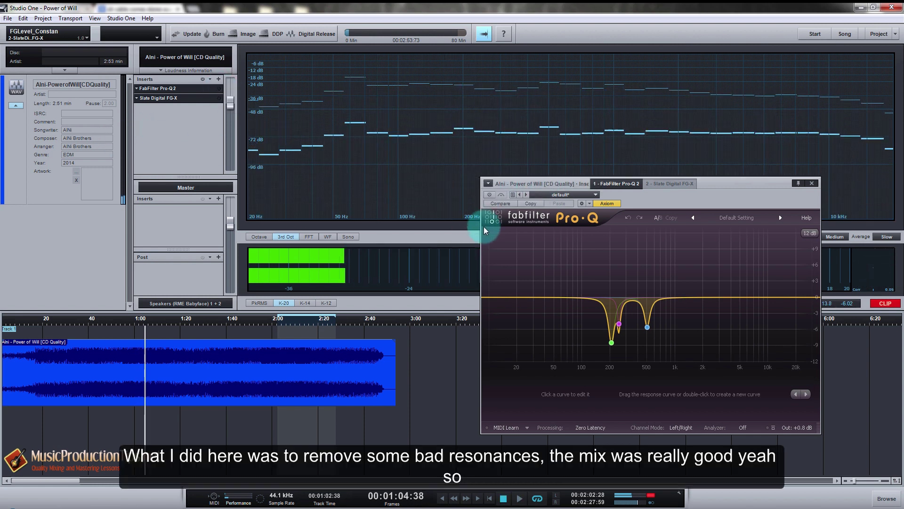
{"action": "left_click_drag", "start_coordinate": [693, 183], "coordinate": [647, 175]}
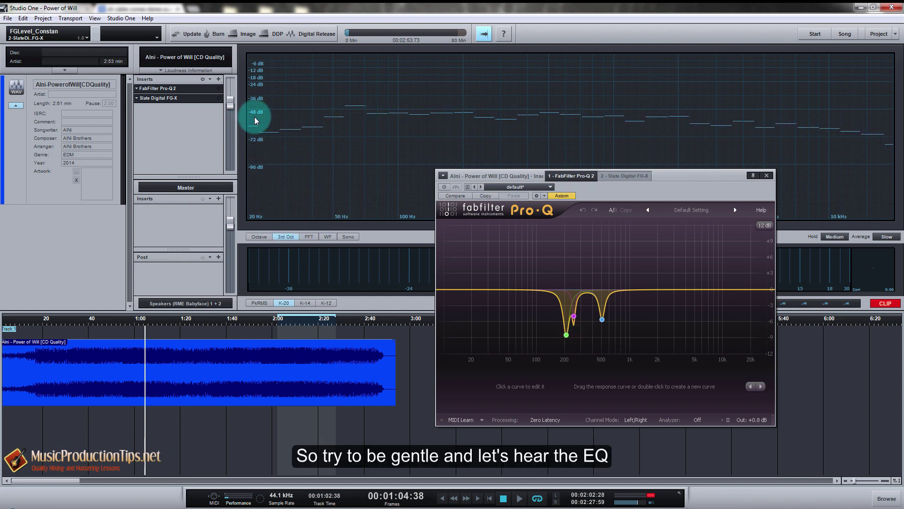
{"action": "key", "text": "space"}
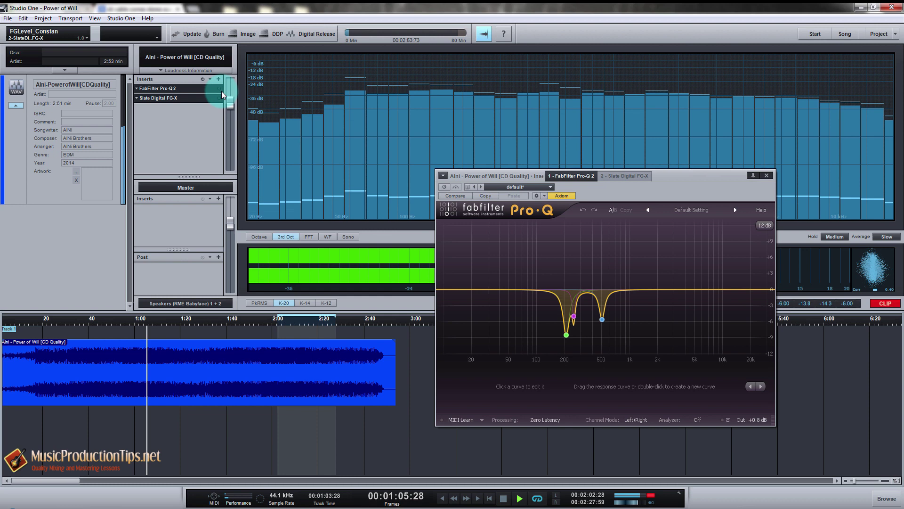
{"action": "left_click", "coordinate": [217, 89]}
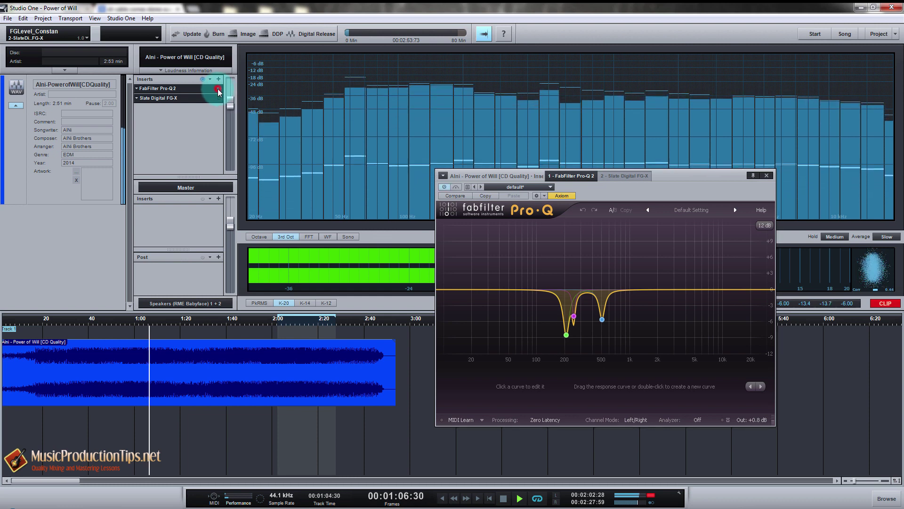
A/B the Pro-Q 2 against bypass twice, ending with the EQ active.
{"action": "left_click", "coordinate": [457, 189]}
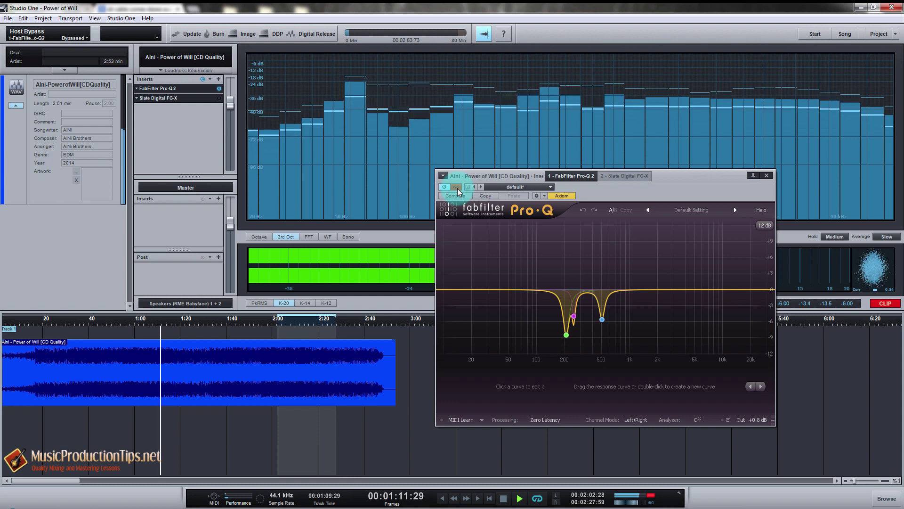
{"action": "left_click", "coordinate": [457, 188]}
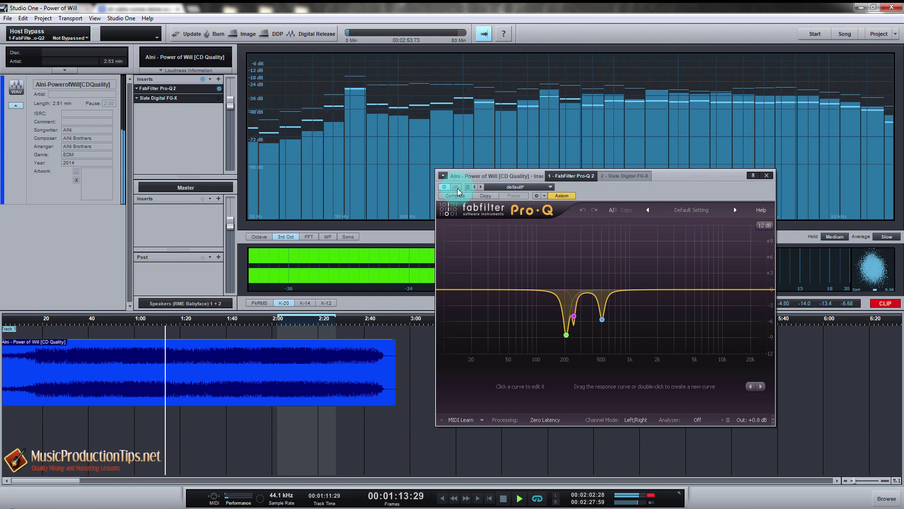
{"action": "left_click", "coordinate": [457, 189]}
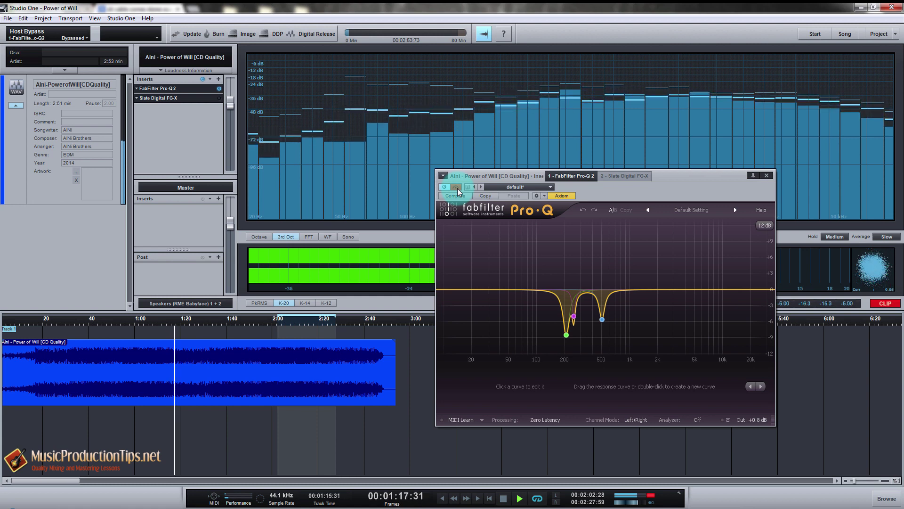
{"action": "left_click", "coordinate": [456, 189]}
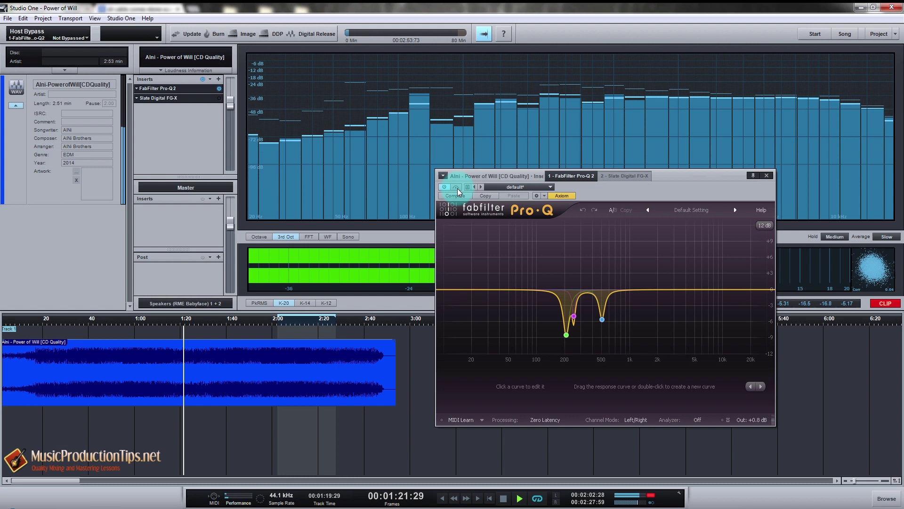
From 1:00, solo-audition the 200 Hz, 250 Hz and 499 Hz cut bands one by one.
{"action": "key", "text": "space"}
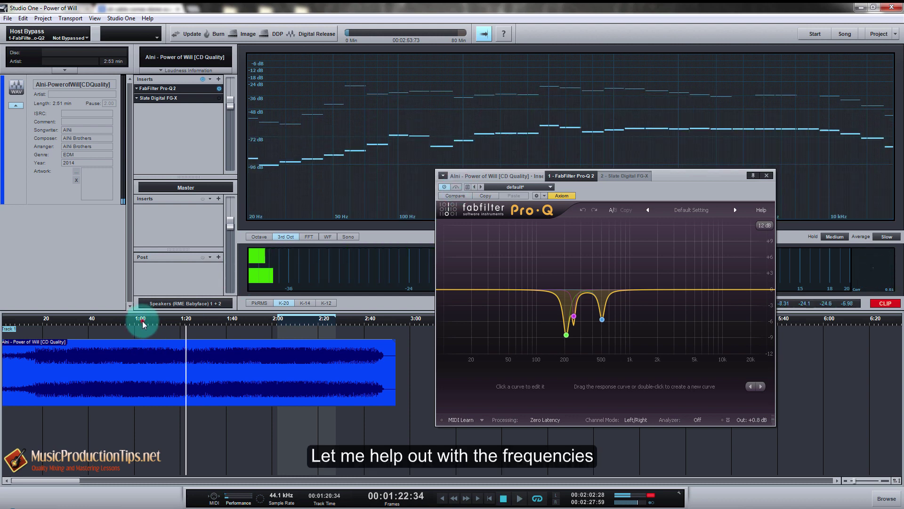
{"action": "left_click", "coordinate": [141, 319]}
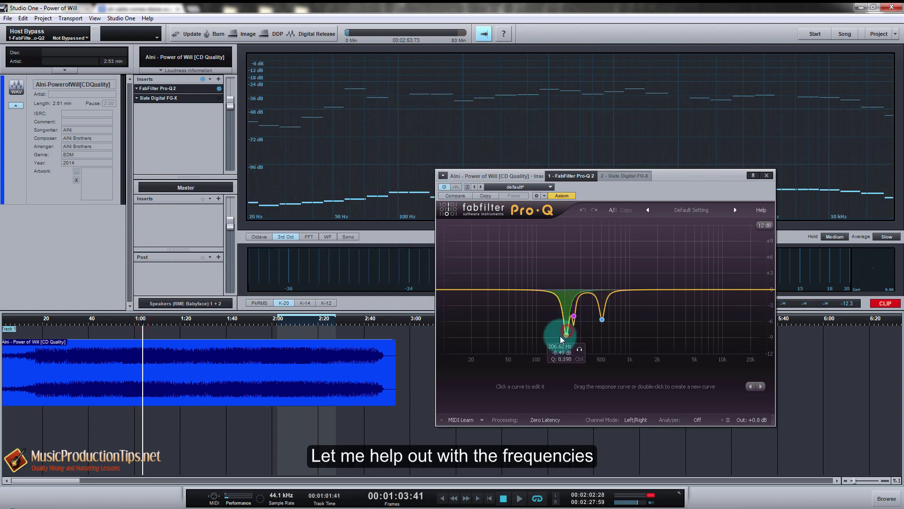
{"action": "key", "text": "space"}
{"action": "left_click", "coordinate": [579, 349]}
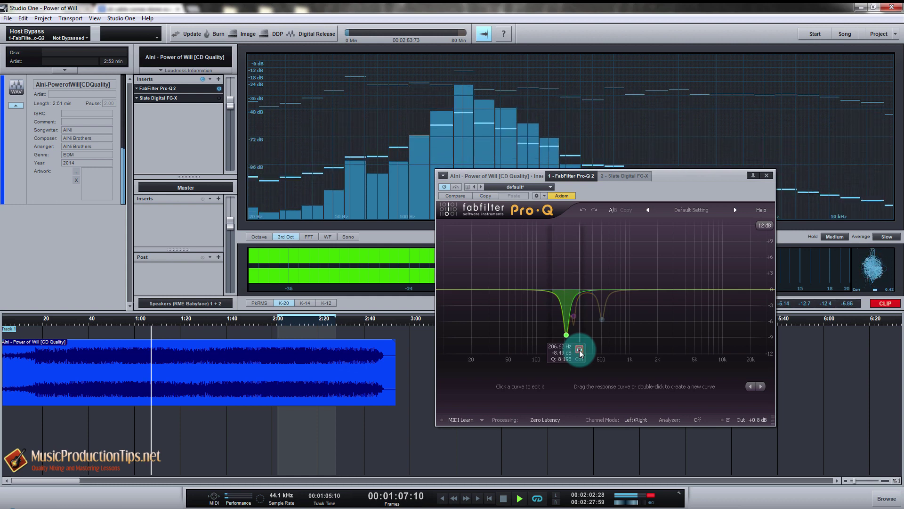
{"action": "left_click", "coordinate": [575, 316]}
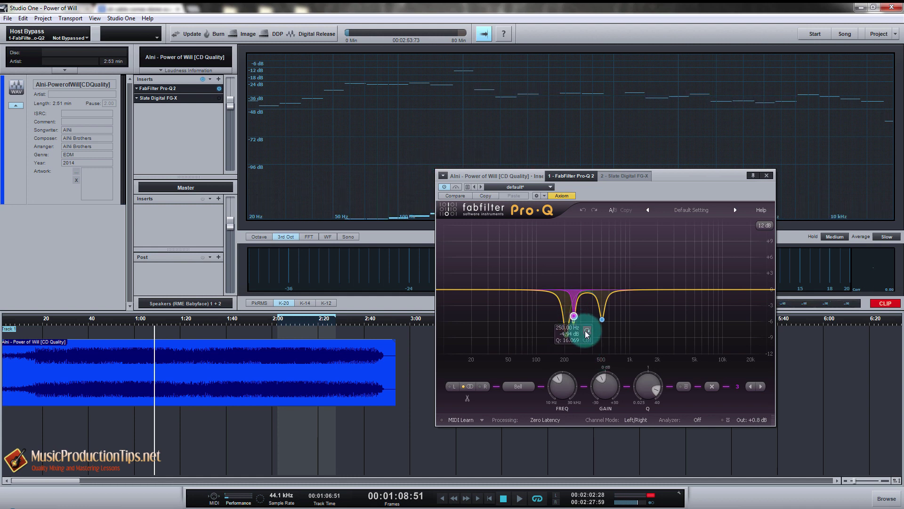
{"action": "key", "text": "space"}
{"action": "left_click", "coordinate": [587, 332]}
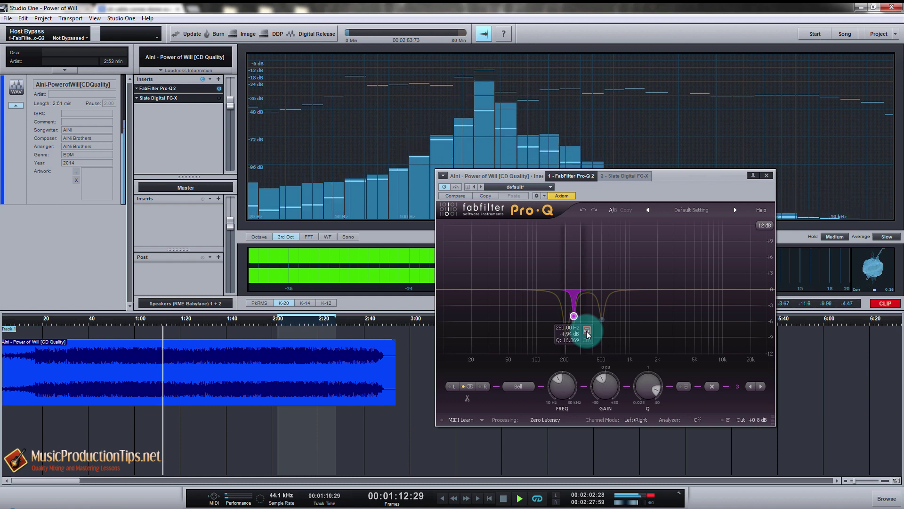
{"action": "left_click", "coordinate": [602, 319]}
{"action": "left_click_drag", "start_coordinate": [616, 336], "coordinate": [616, 335]}
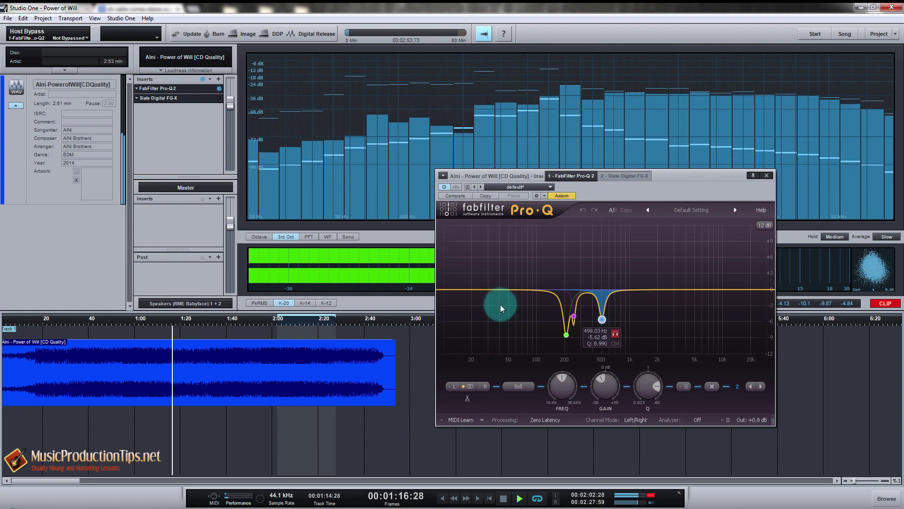
Replay from 0:55 and compare Pro-Q 2 against bypass, leaving it active.
{"action": "key", "text": "space"}
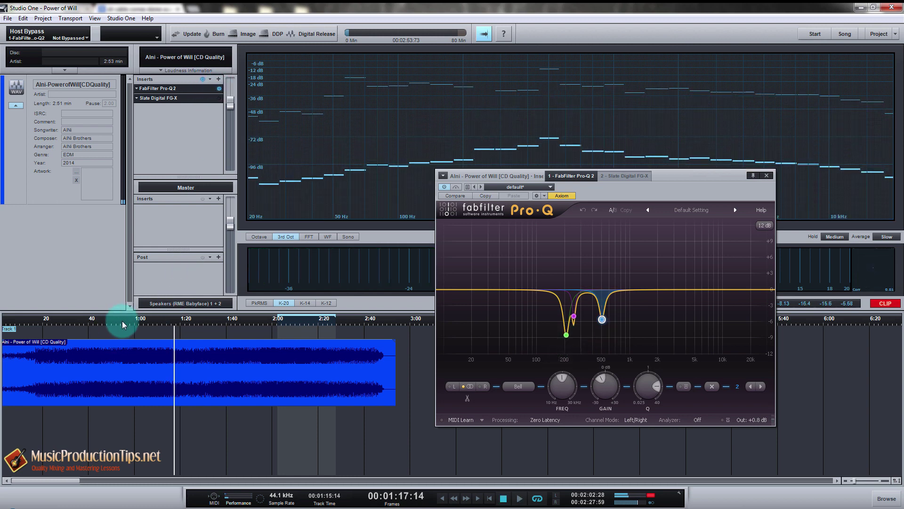
{"action": "left_click", "coordinate": [126, 320]}
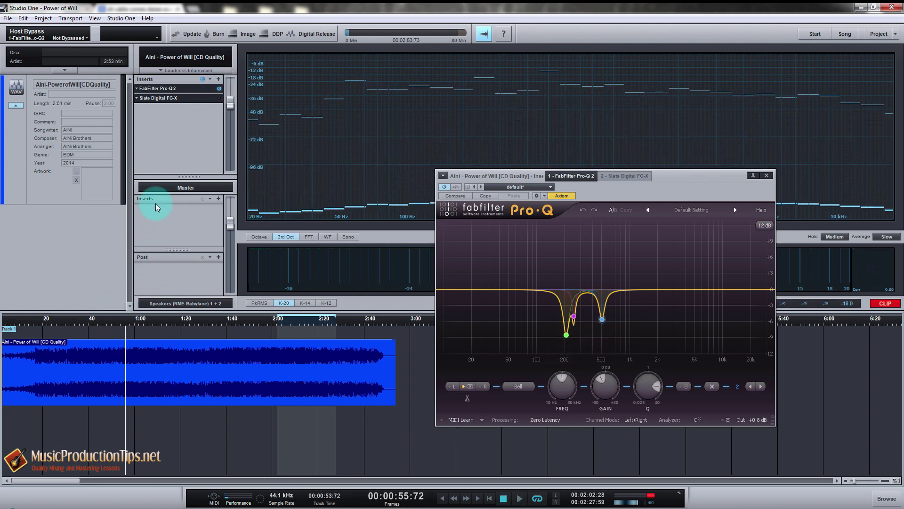
{"action": "key", "text": "space"}
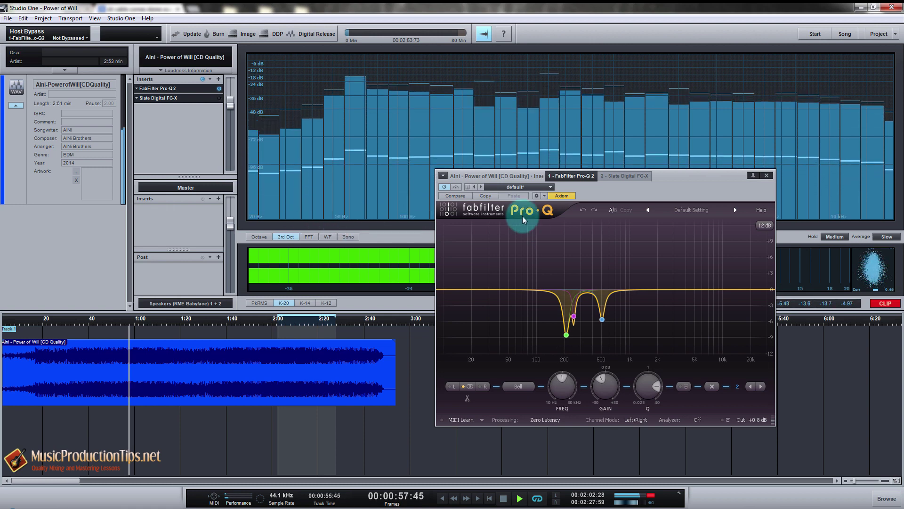
{"action": "left_click", "coordinate": [456, 187]}
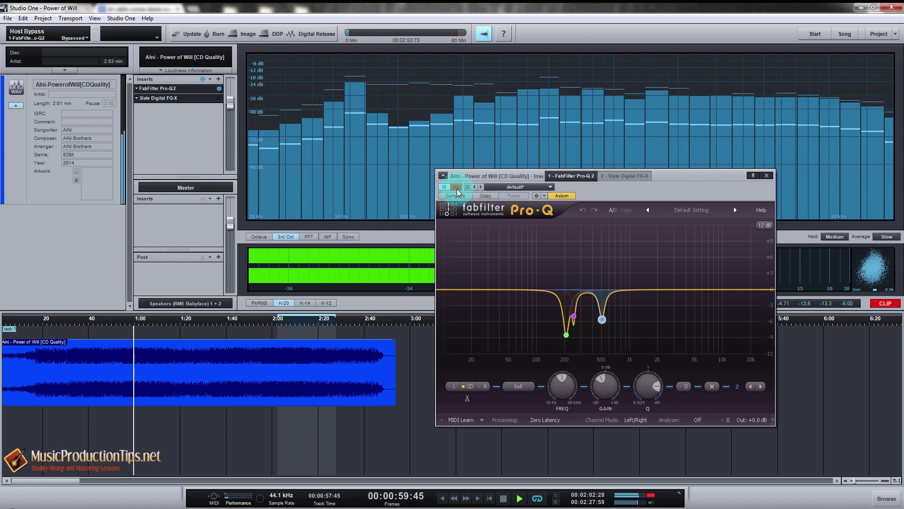
{"action": "left_click", "coordinate": [456, 187]}
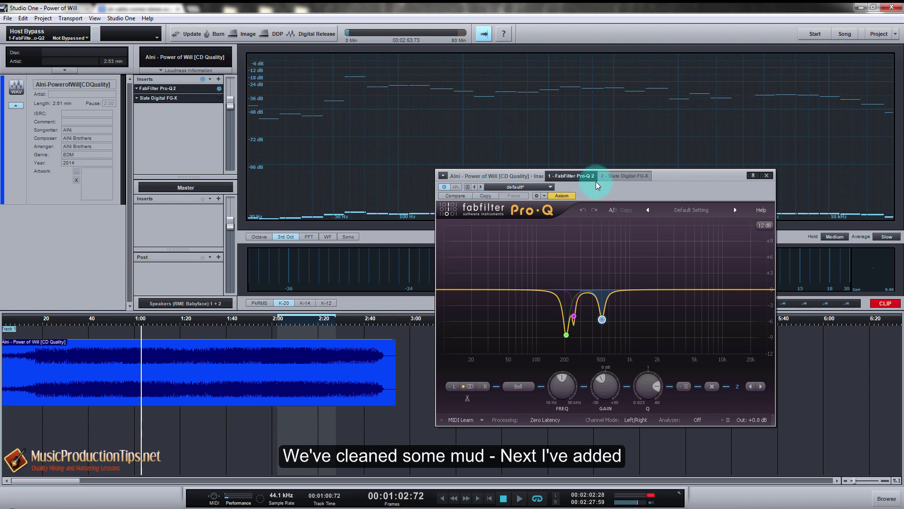
Switch on FG-X with Steven's Mastering Hard and turn off its FG Level maximizer.
{"action": "left_click", "coordinate": [614, 177]}
{"action": "left_click_drag", "start_coordinate": [728, 177], "coordinate": [599, 72]}
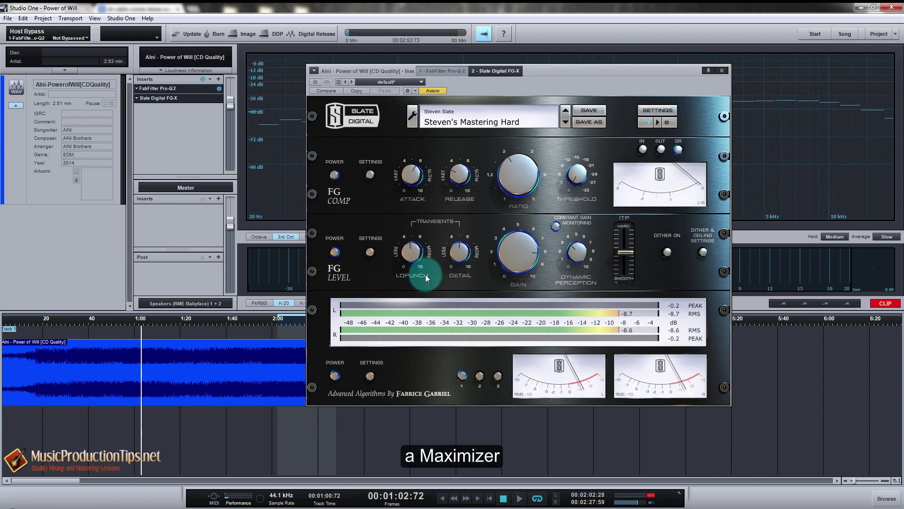
{"action": "left_click", "coordinate": [315, 82]}
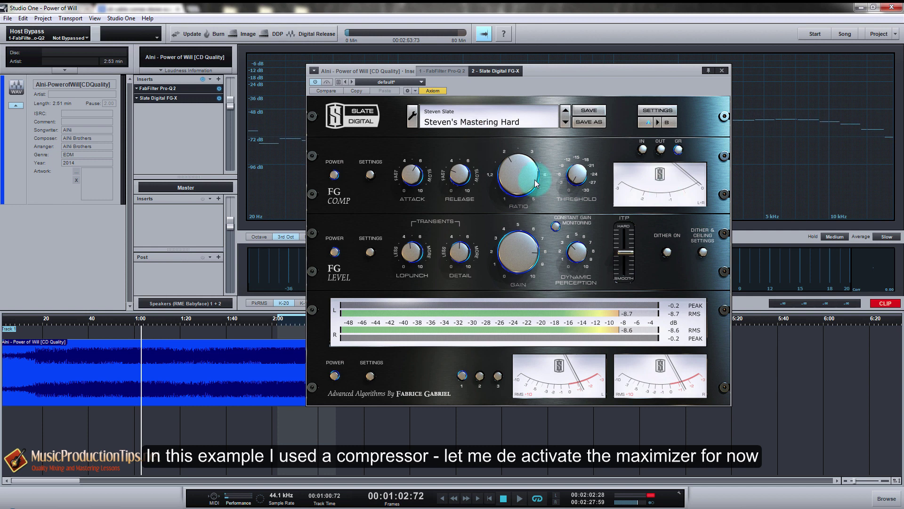
{"action": "left_click", "coordinate": [335, 252]}
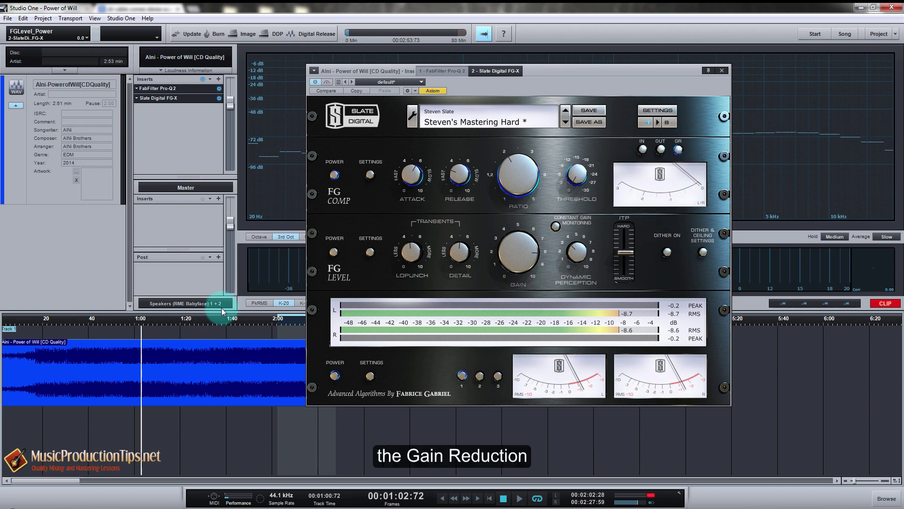
Compare FG-X compression against bypass during playback, then stop.
{"action": "key", "text": "space"}
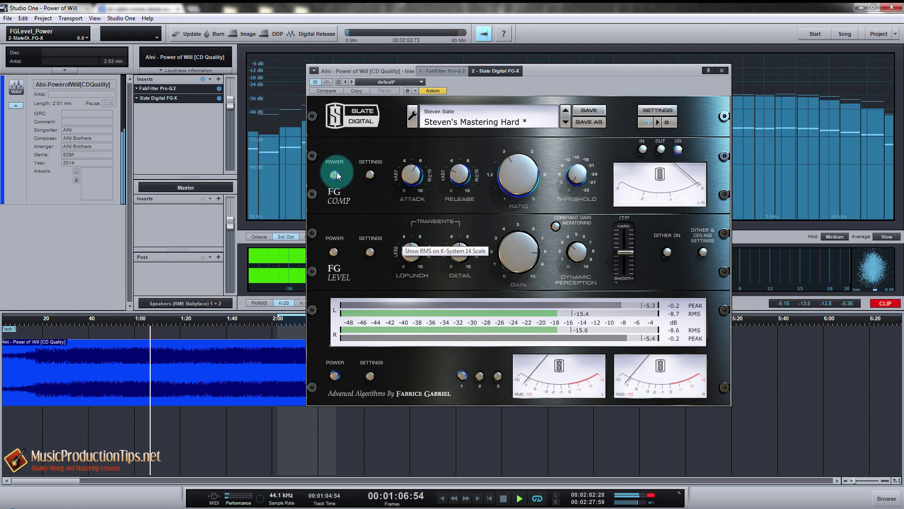
{"action": "left_click", "coordinate": [328, 82]}
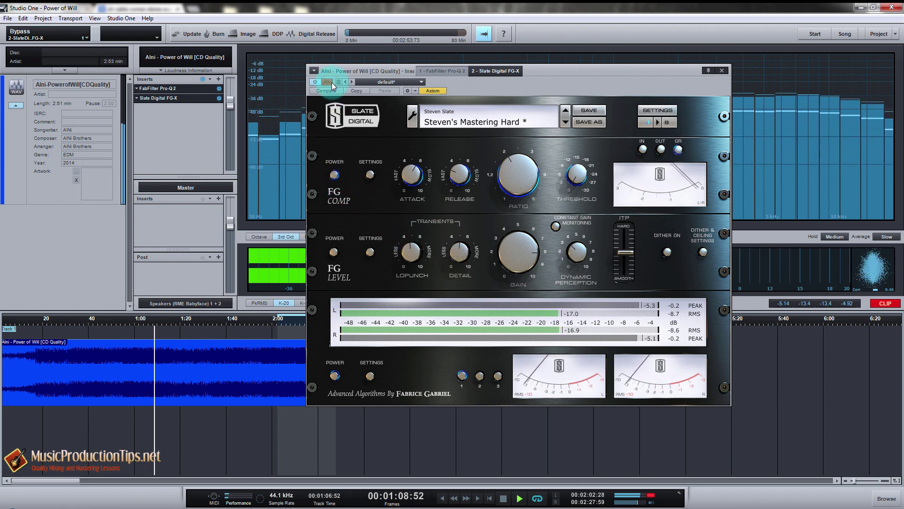
{"action": "left_click", "coordinate": [332, 83]}
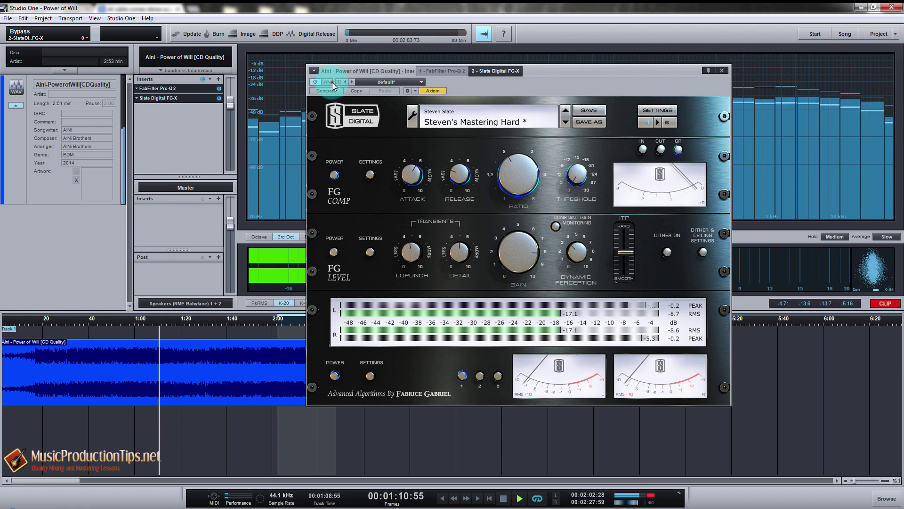
{"action": "left_click", "coordinate": [332, 83]}
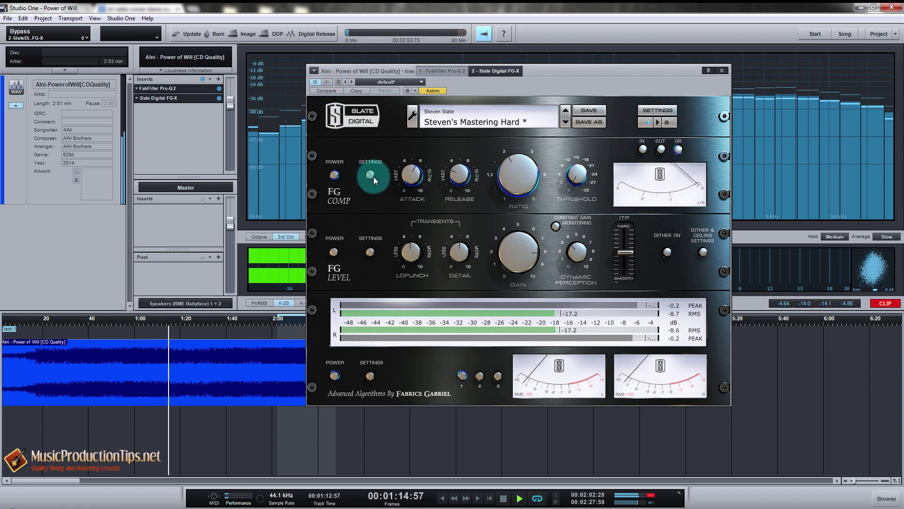
{"action": "key", "text": "space"}
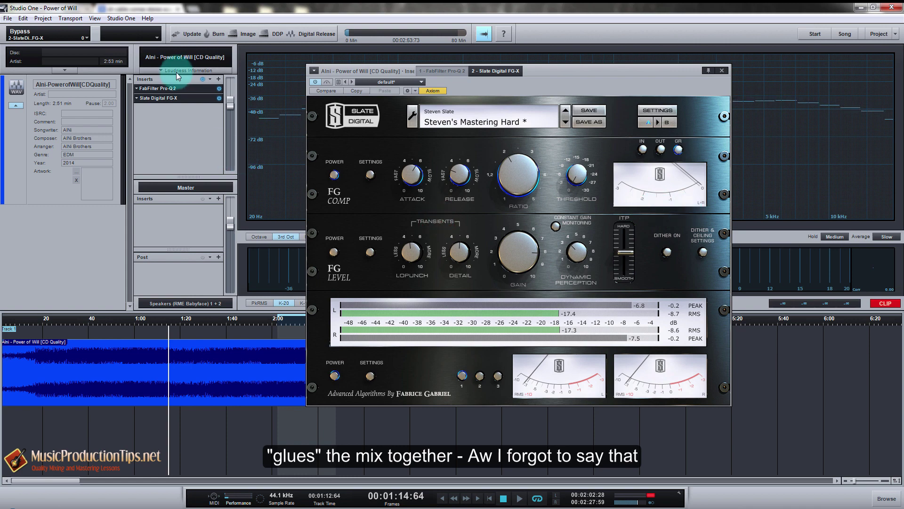
{"action": "left_click", "coordinate": [184, 88]}
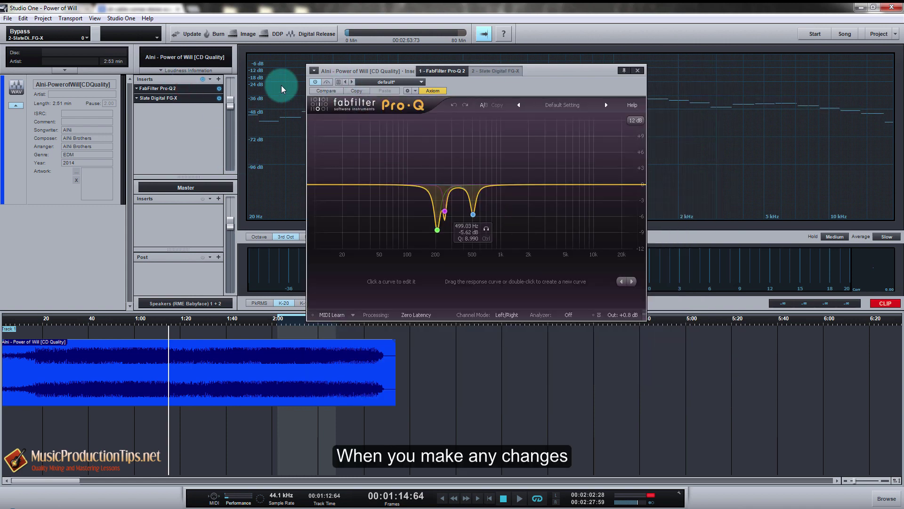
{"action": "mouse_move", "coordinate": [631, 315]}
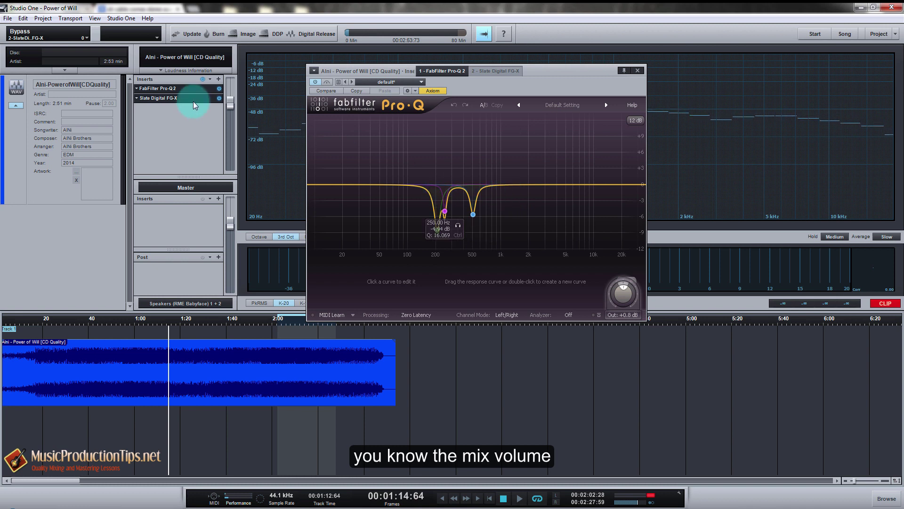
{"action": "left_click", "coordinate": [480, 203]}
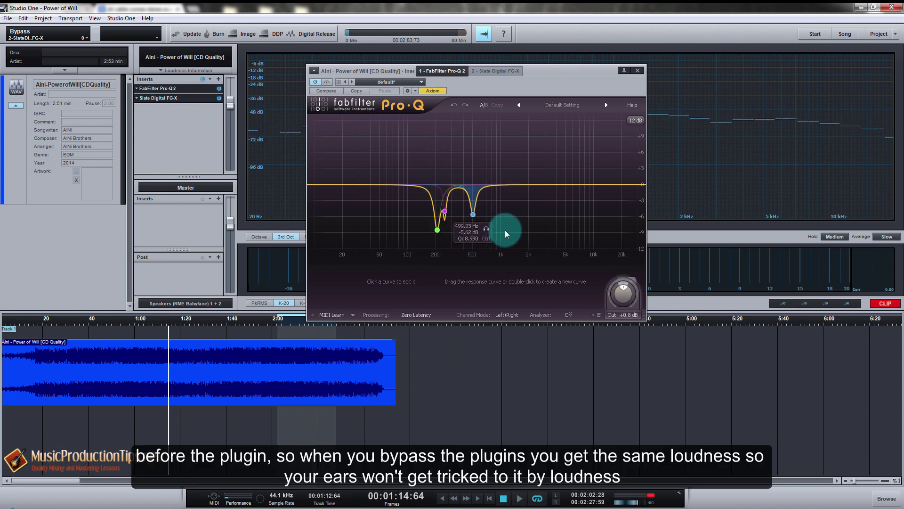
{"action": "left_click", "coordinate": [330, 83]}
{"action": "left_click", "coordinate": [332, 84]}
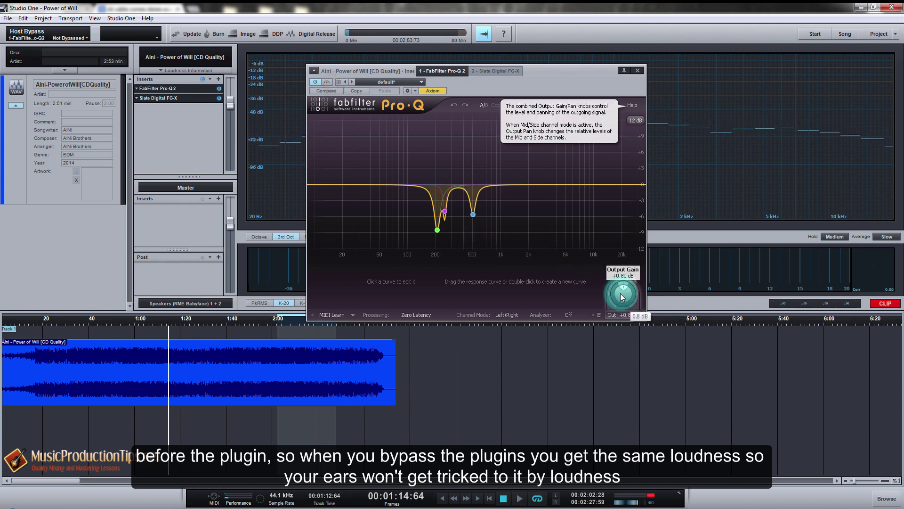
{"action": "left_click", "coordinate": [639, 71]}
Enable the FG Level maximizer and audition the song from 1:04.
{"action": "left_click", "coordinate": [165, 98]}
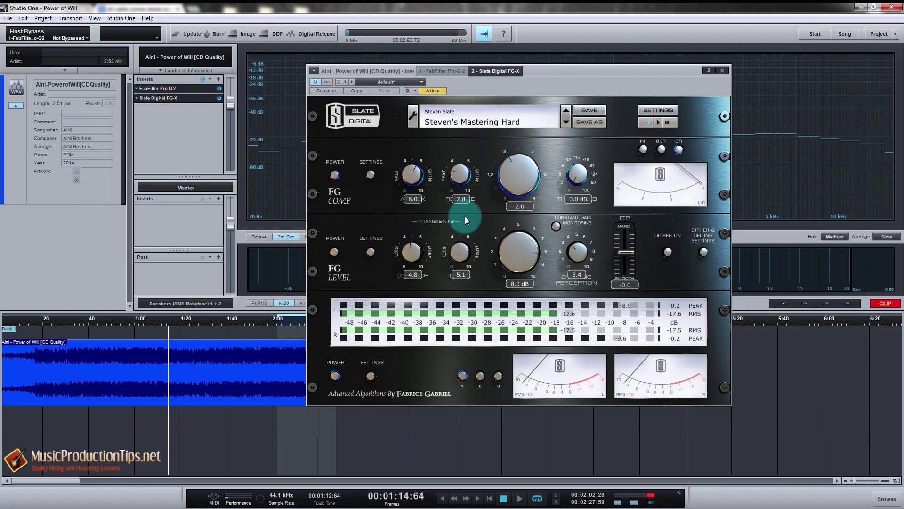
{"action": "key", "text": "space"}
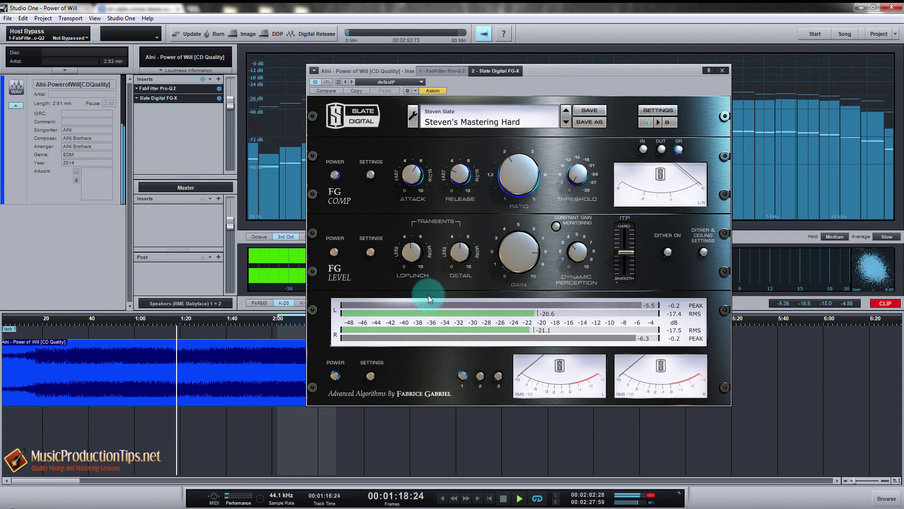
{"action": "key", "text": "space"}
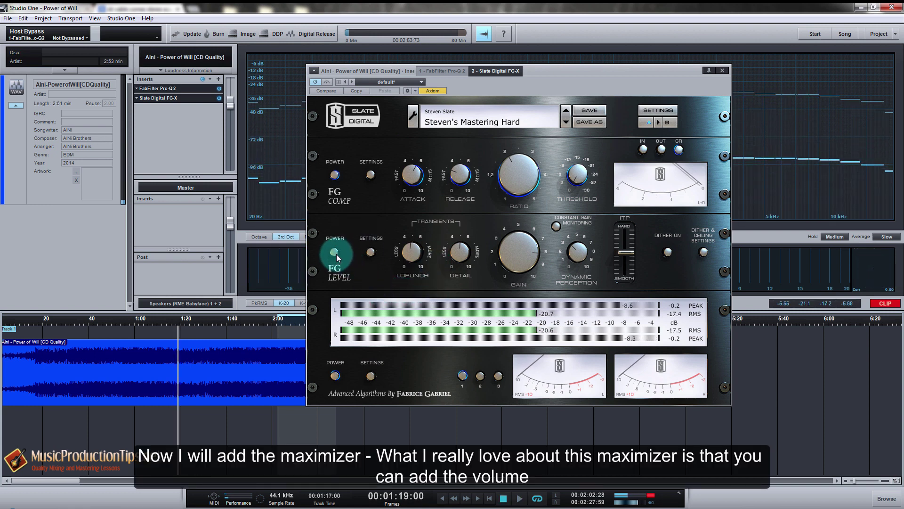
{"action": "left_click", "coordinate": [335, 253]}
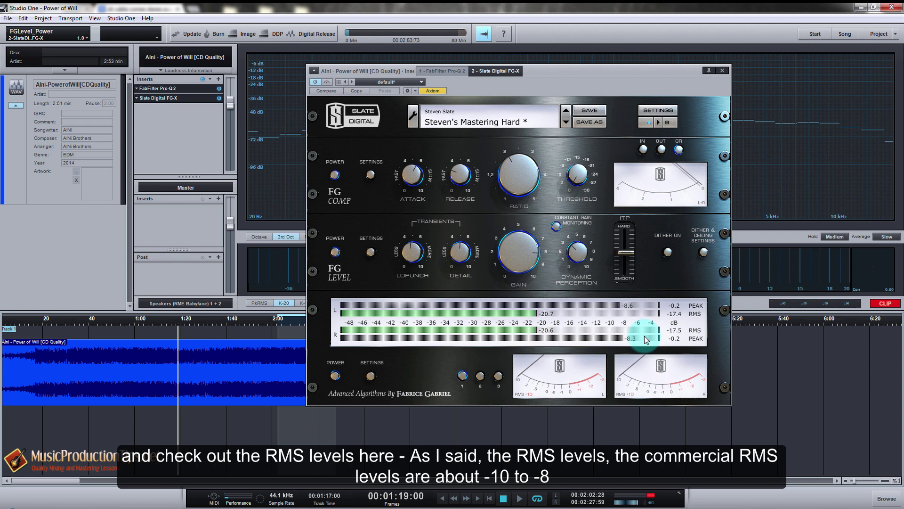
{"action": "left_click", "coordinate": [146, 321]}
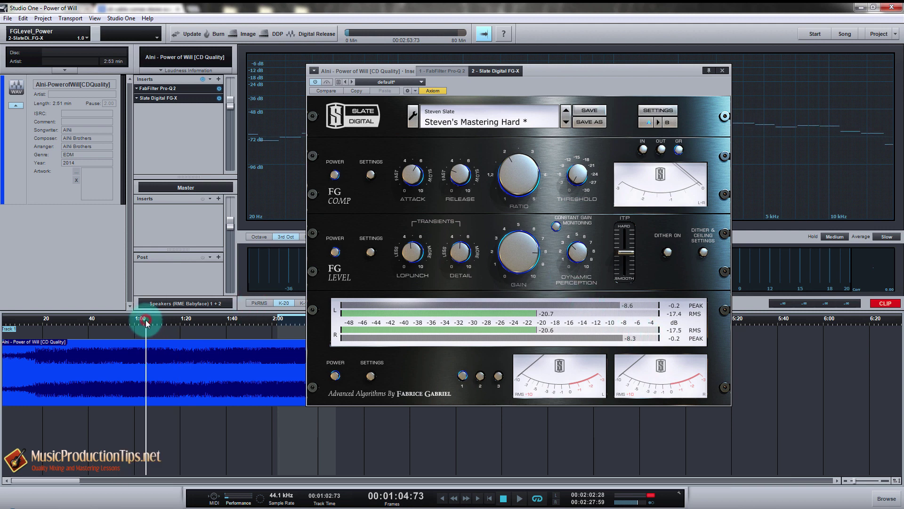
{"action": "key", "text": "space"}
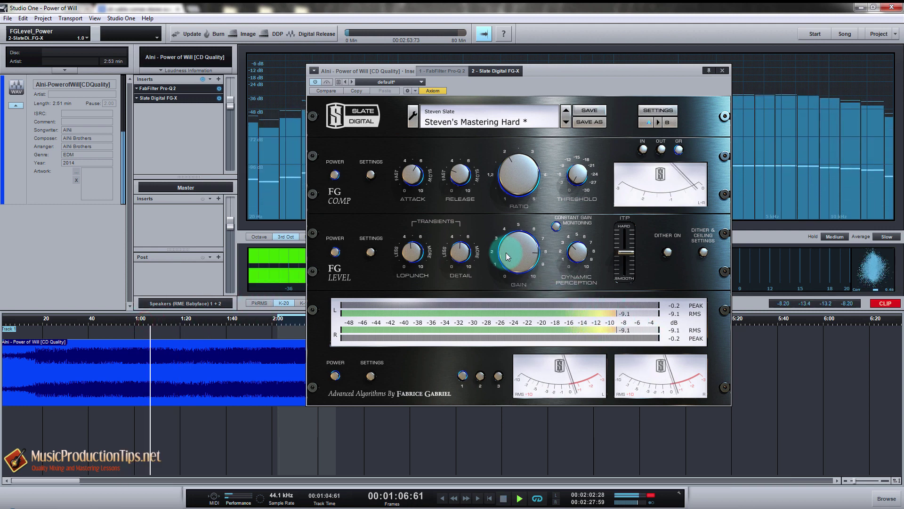
{"action": "key", "text": "space"}
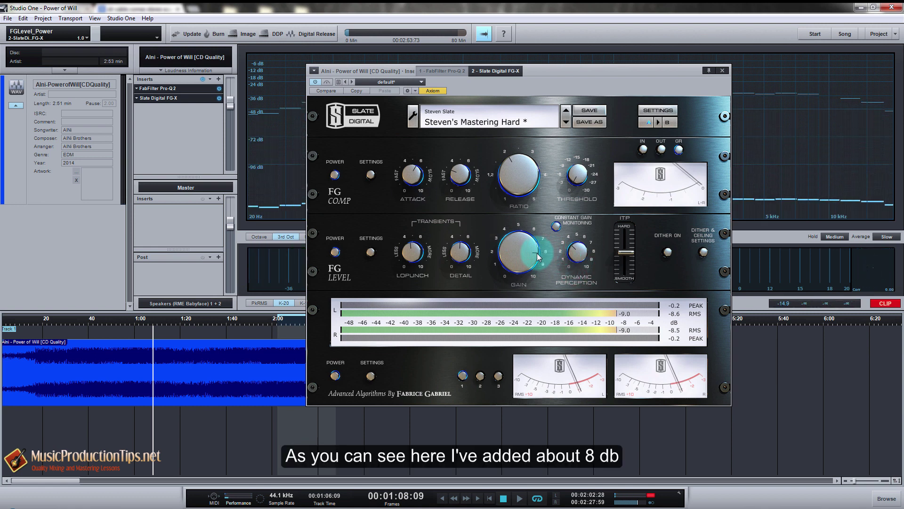
Set the maximizer gain to 8.0 dB, down from 10 dB, while checking RMS.
{"action": "mouse_move", "coordinate": [540, 256]}
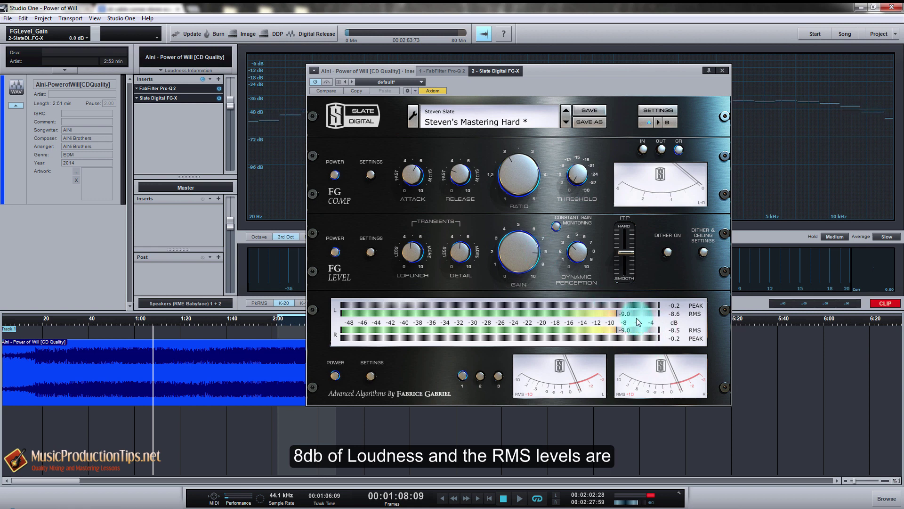
{"action": "key", "text": "space"}
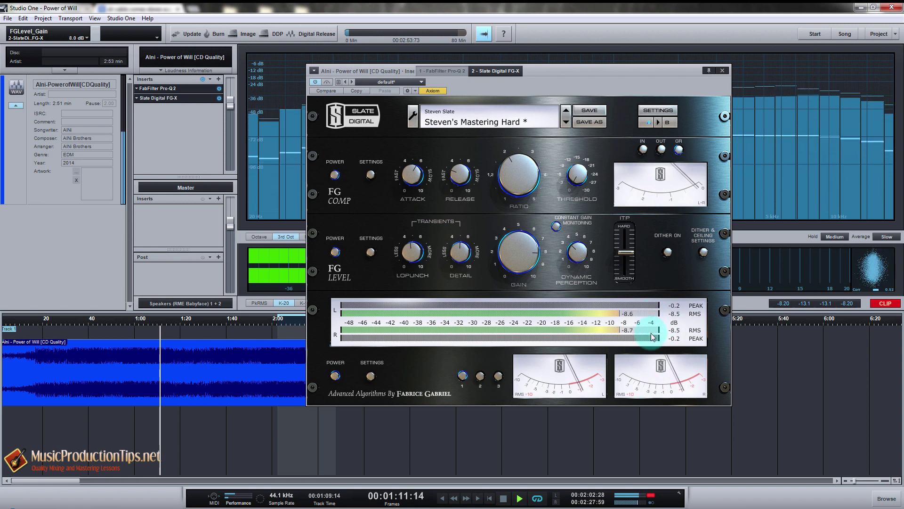
{"action": "key", "text": "space"}
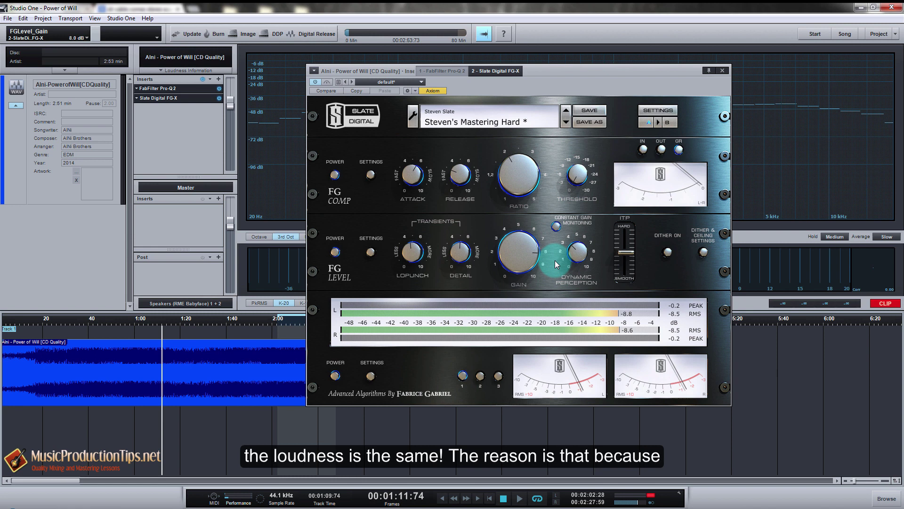
{"action": "left_click", "coordinate": [557, 227]}
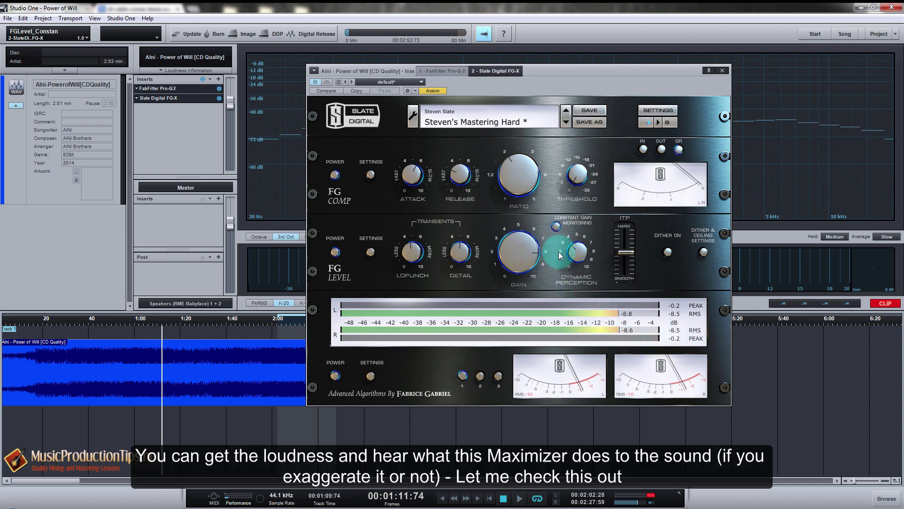
{"action": "mouse_move", "coordinate": [526, 253]}
{"action": "left_mouse_down"}
{"action": "mouse_move", "coordinate": [518, 212]}
{"action": "mouse_move", "coordinate": [536, 325]}
{"action": "mouse_move", "coordinate": [493, 235]}
{"action": "mouse_move", "coordinate": [542, 445]}
{"action": "mouse_move", "coordinate": [572, 340]}
{"action": "mouse_move", "coordinate": [521, 250]}
{"action": "mouse_move", "coordinate": [528, 267]}
{"action": "left_mouse_up"}
{"action": "key", "text": "space"}
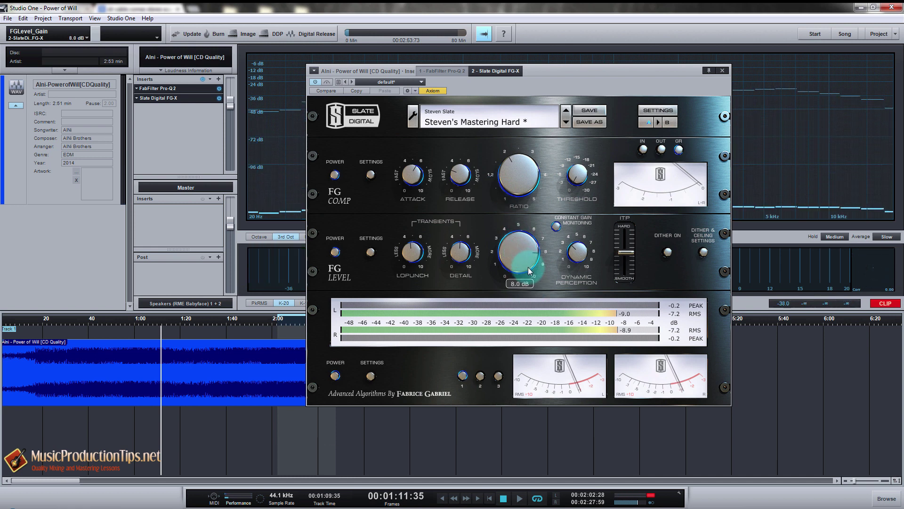
{"action": "key", "text": "space"}
{"action": "left_click", "coordinate": [552, 276]}
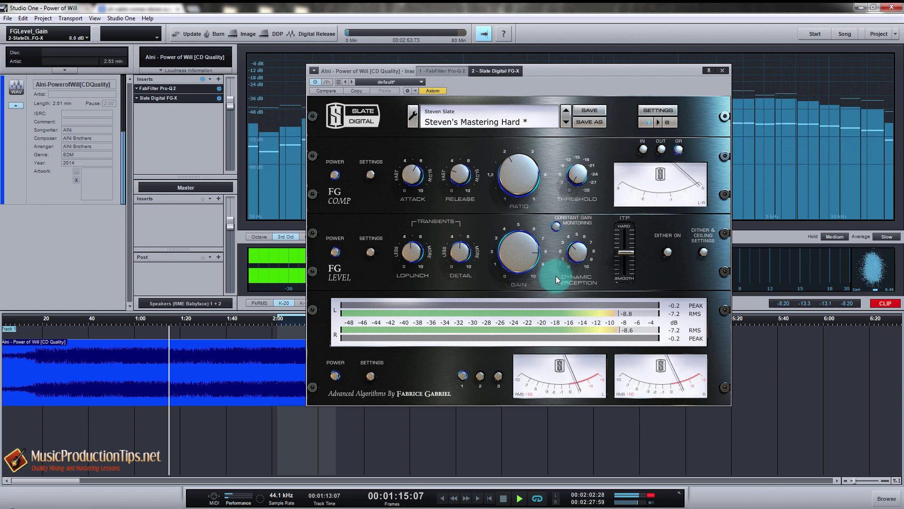
{"action": "key", "text": "space"}
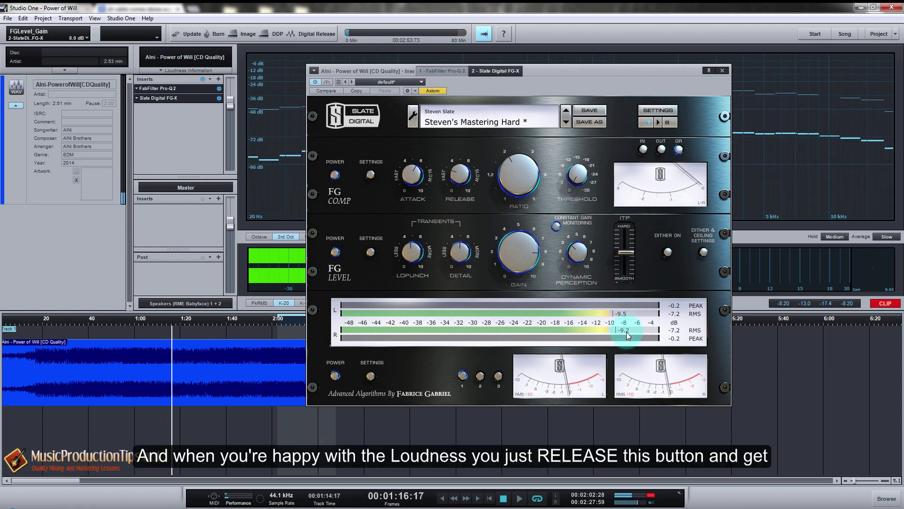
{"action": "left_click", "coordinate": [558, 227]}
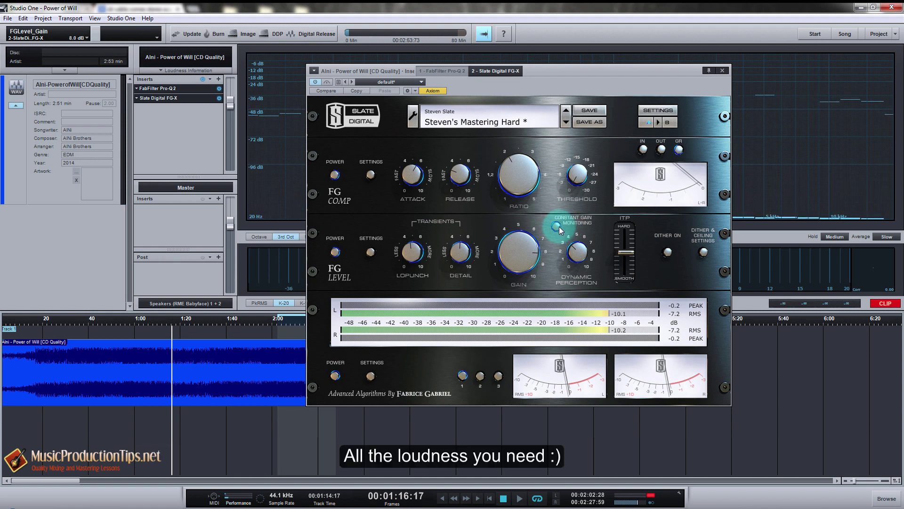
{"action": "left_click", "coordinate": [183, 298]}
{"action": "left_click", "coordinate": [157, 319]}
{"action": "key", "text": "space"}
{"action": "left_click", "coordinate": [558, 227]}
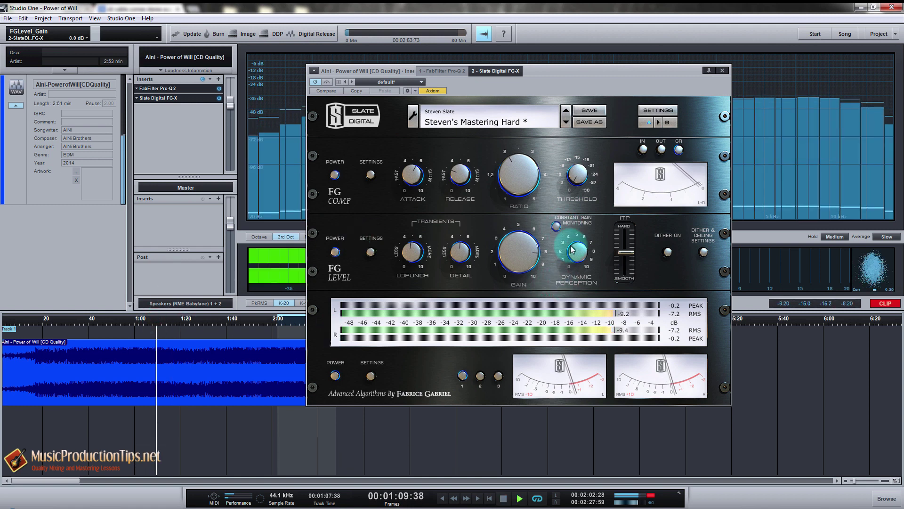
{"action": "left_click", "coordinate": [559, 226]}
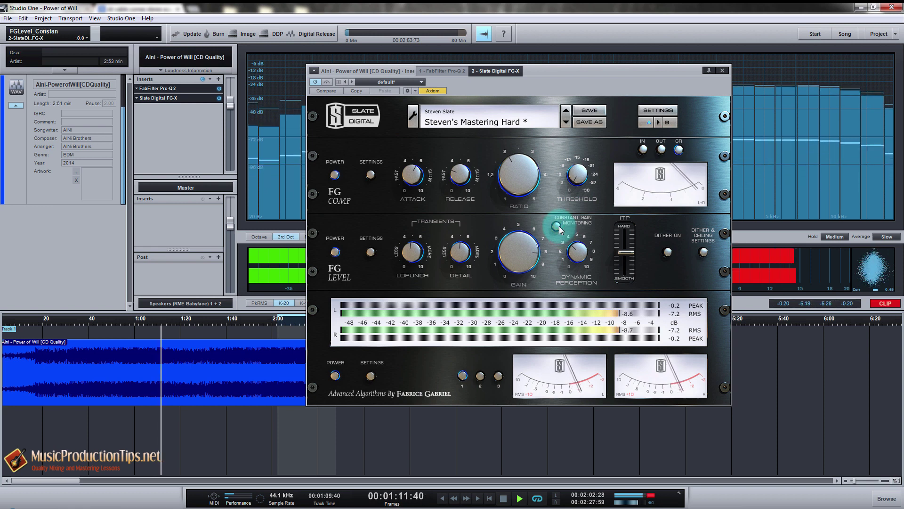
{"action": "left_click", "coordinate": [557, 227]}
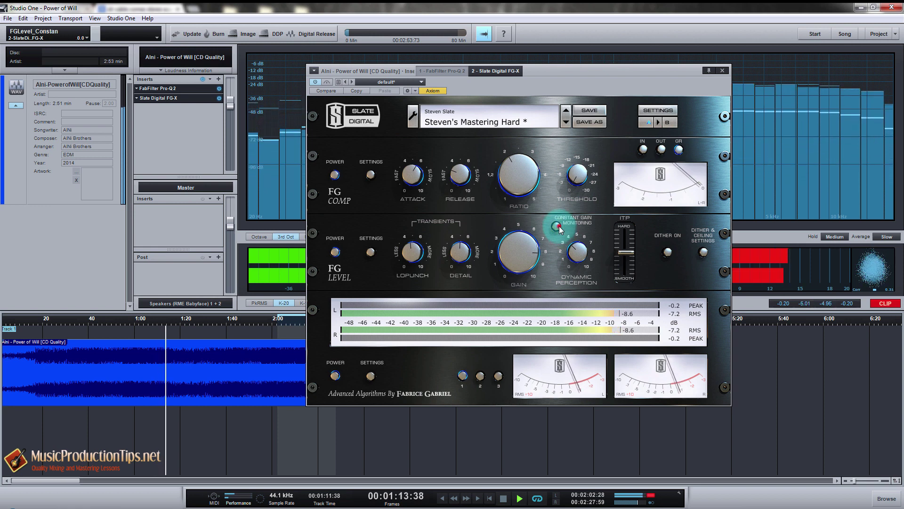
{"action": "left_click", "coordinate": [558, 226]}
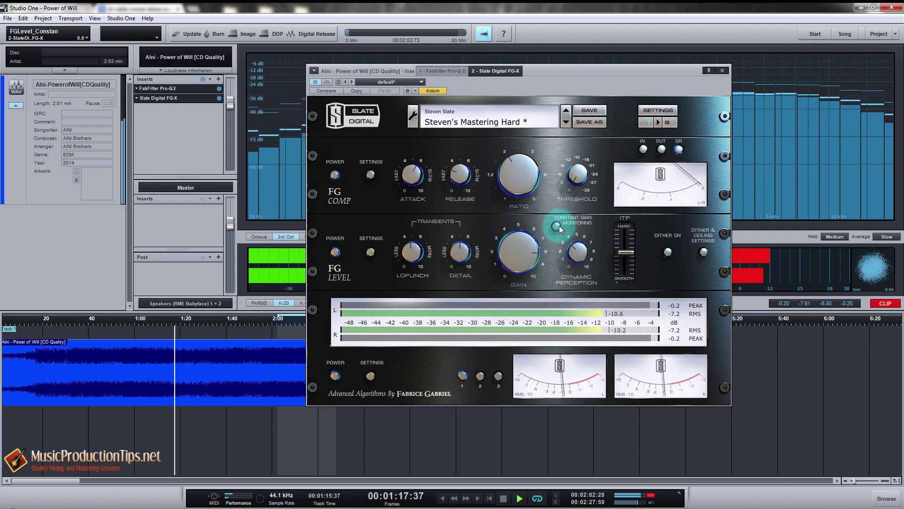
{"action": "left_click", "coordinate": [558, 225]}
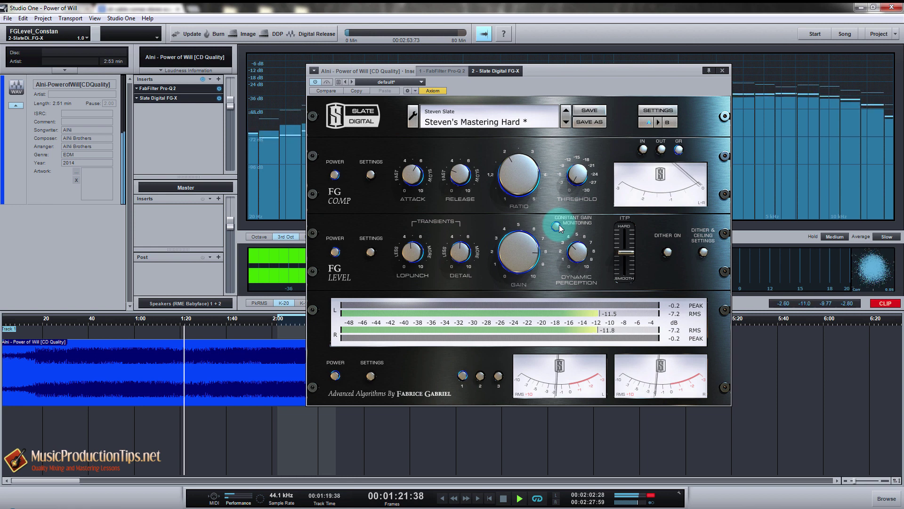
{"action": "left_click", "coordinate": [559, 225]}
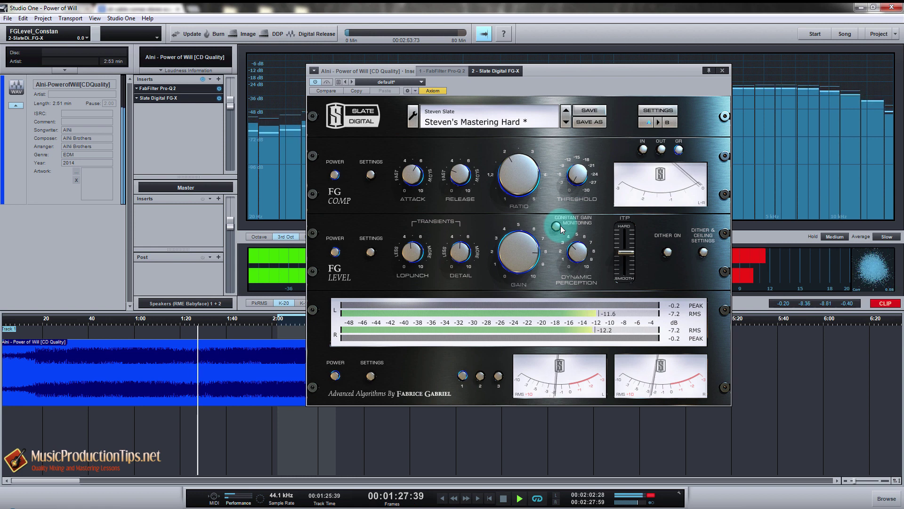
{"action": "key", "text": "space"}
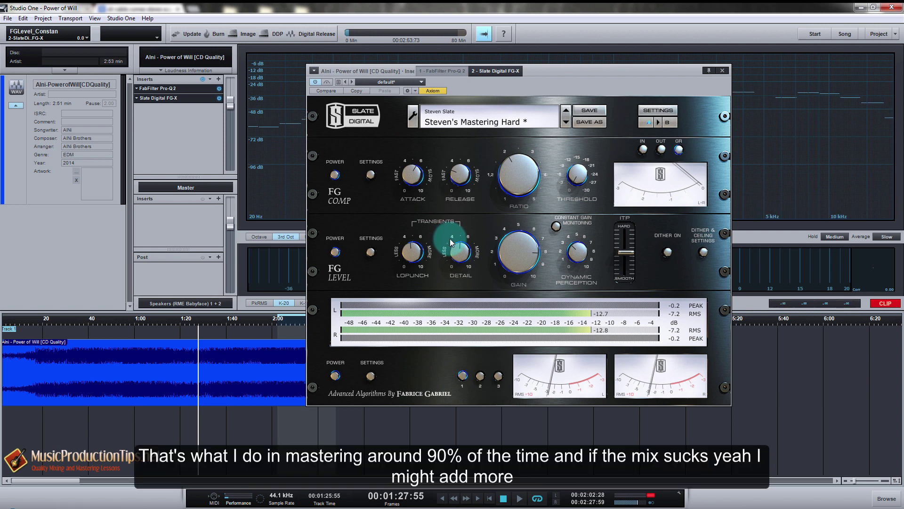
Duplicate the Pro-Q 2 insert above FG-X and open the copy.
{"action": "left_click", "coordinate": [179, 89]}
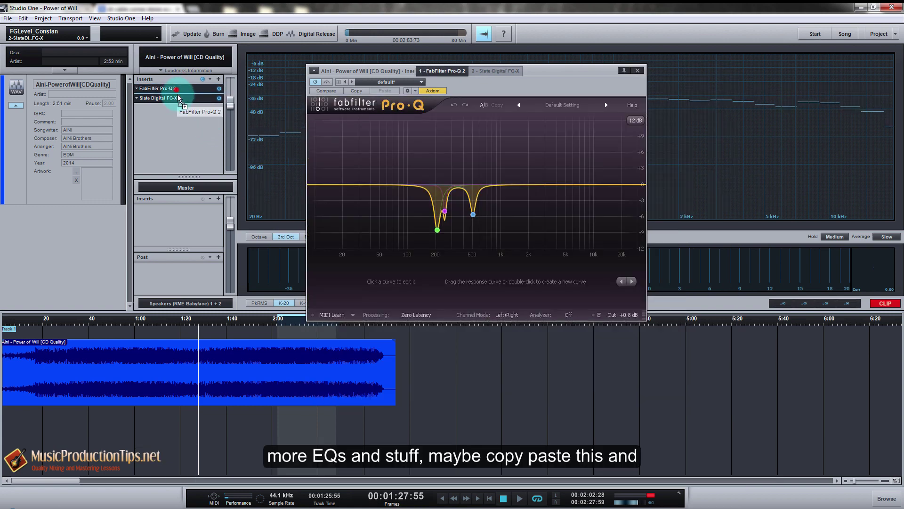
{"action": "left_click_drag", "start_coordinate": [179, 98], "coordinate": [182, 102]}
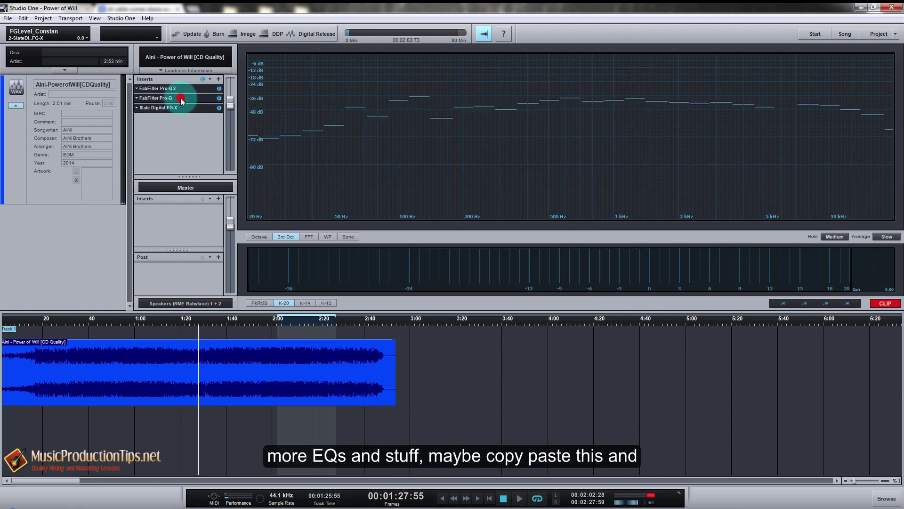
{"action": "left_click", "coordinate": [180, 98]}
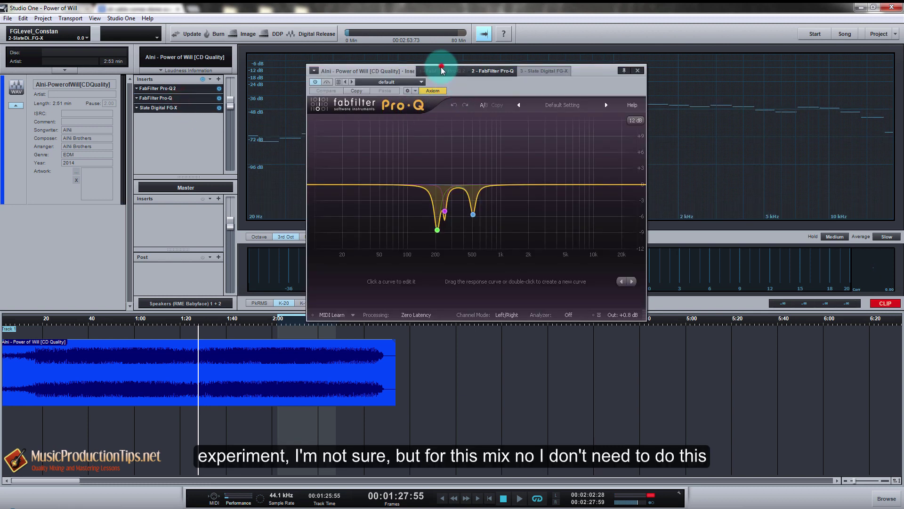
Remove the duplicate FabFilter Pro-Q insert and reopen the FG-X editor.
{"action": "right_click", "coordinate": [191, 97]}
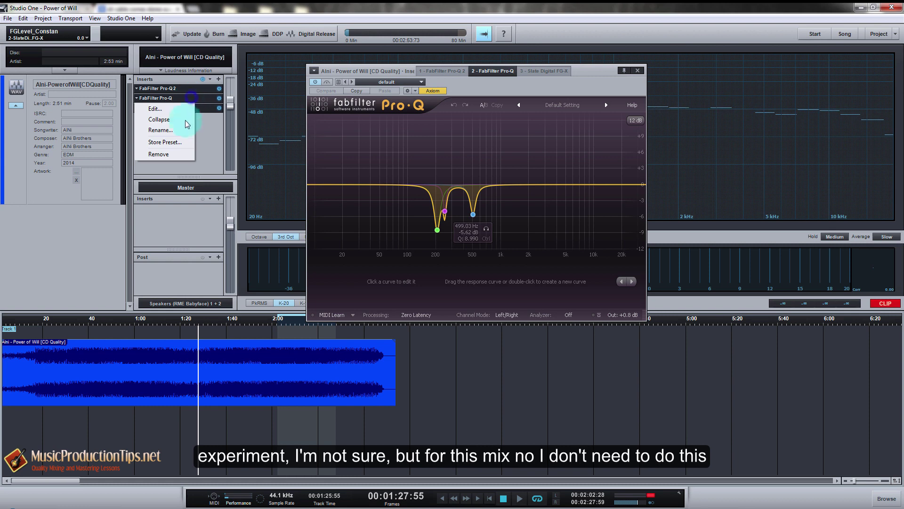
{"action": "left_click", "coordinate": [180, 154]}
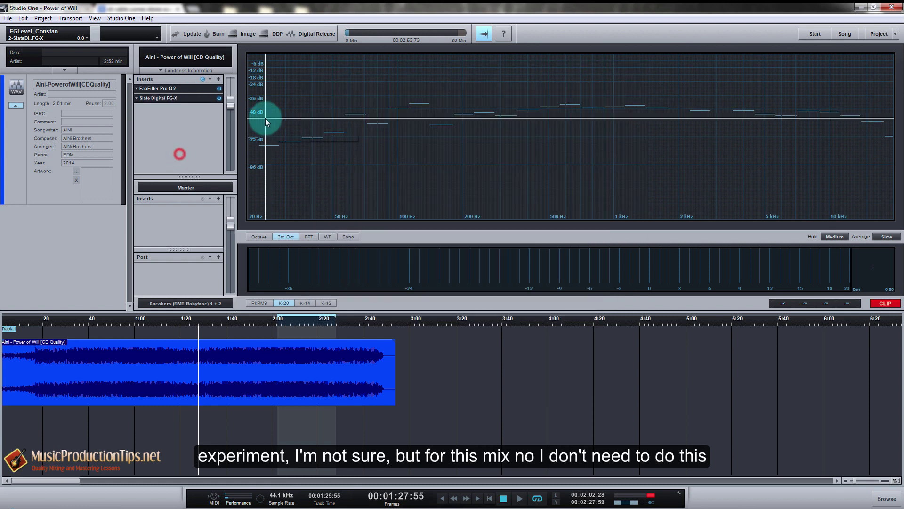
{"action": "double_click", "coordinate": [180, 99]}
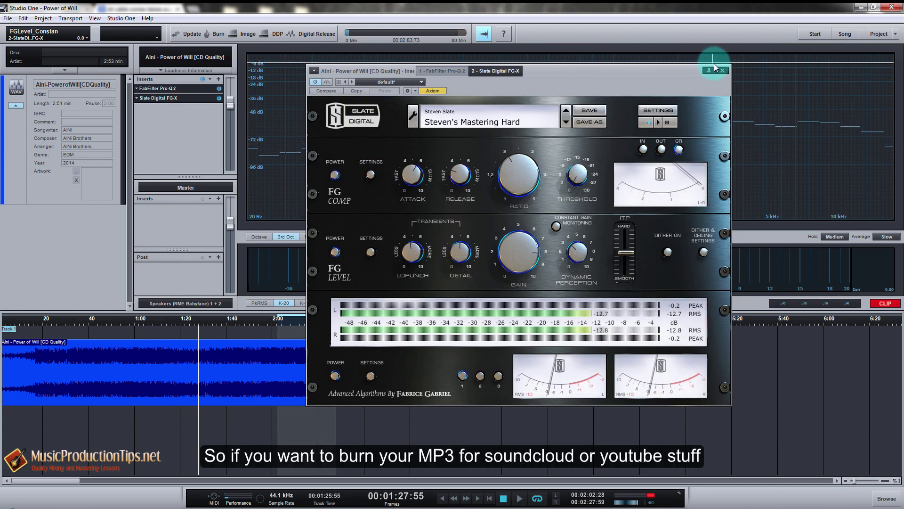
Preview Digital Release as MP3 at 320 kB/s, then cancel.
{"action": "left_click", "coordinate": [320, 35]}
{"action": "left_click", "coordinate": [518, 225]}
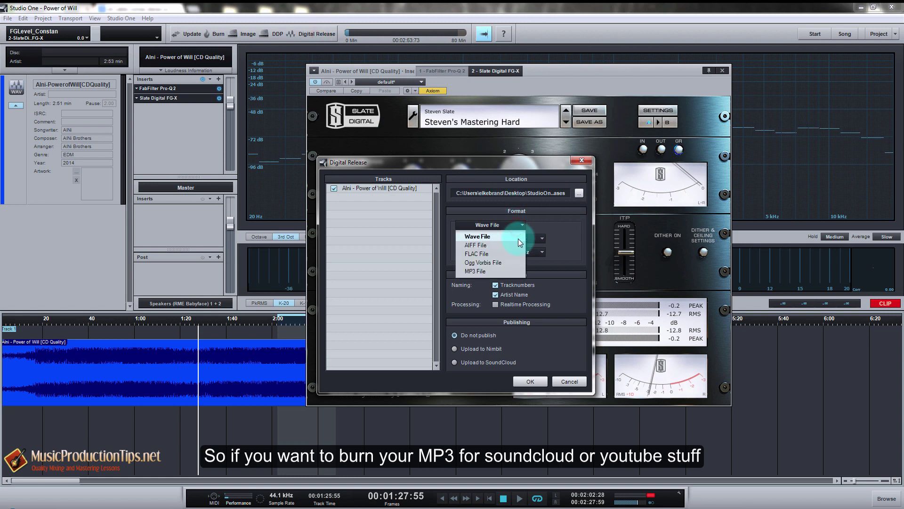
{"action": "left_click", "coordinate": [513, 271]}
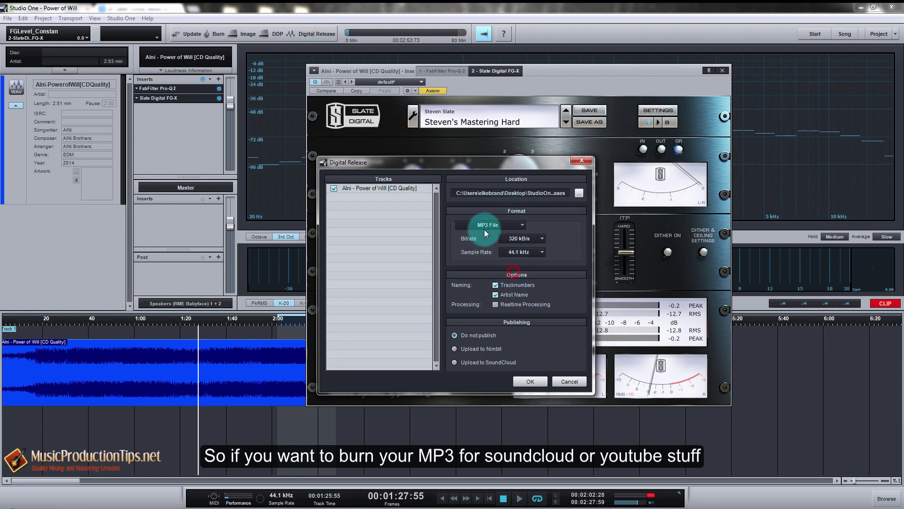
{"action": "left_click", "coordinate": [530, 238]}
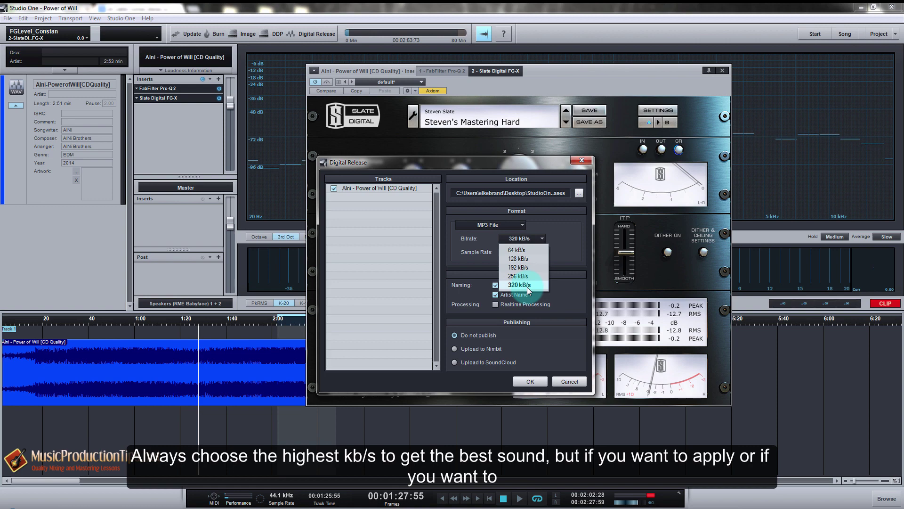
{"action": "left_click", "coordinate": [527, 284]}
{"action": "left_click", "coordinate": [529, 253]}
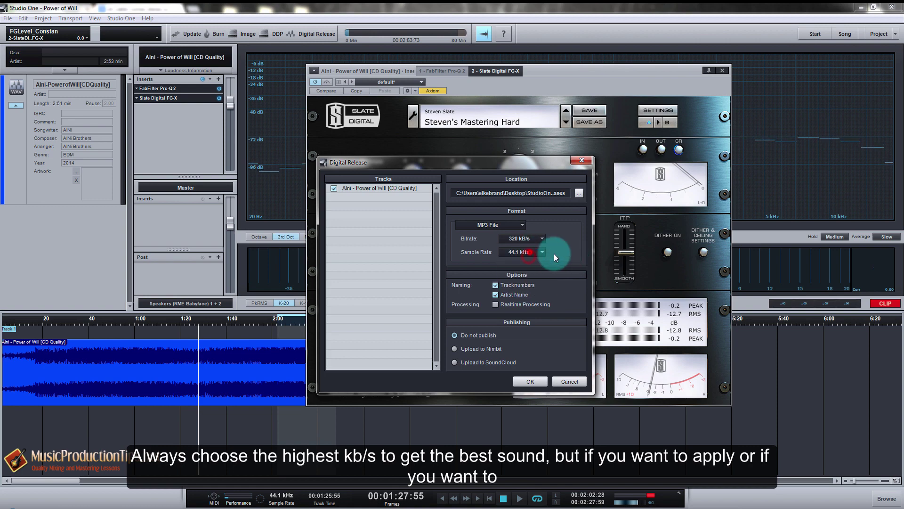
{"action": "left_click", "coordinate": [575, 382]}
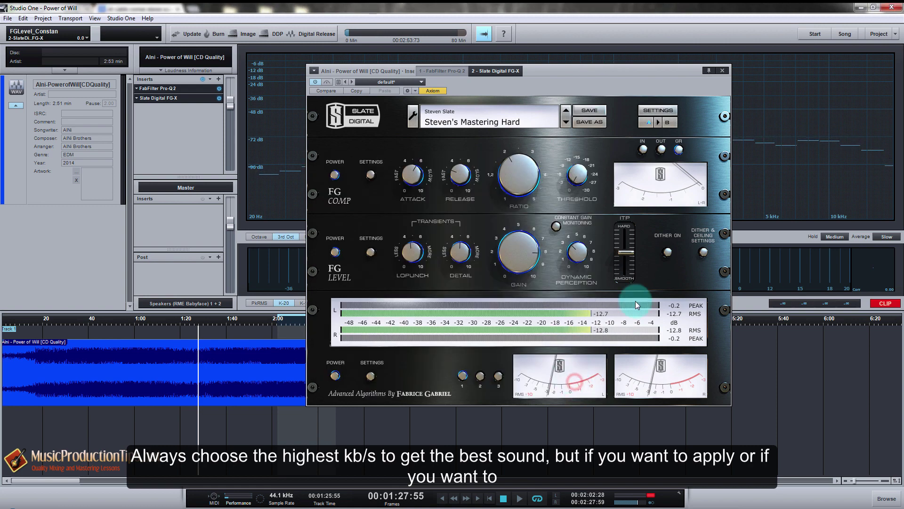
Set release format back to 16-bit Wave, cancel, and turn on FG-X dither.
{"action": "left_click", "coordinate": [316, 31]}
{"action": "left_click", "coordinate": [515, 225]}
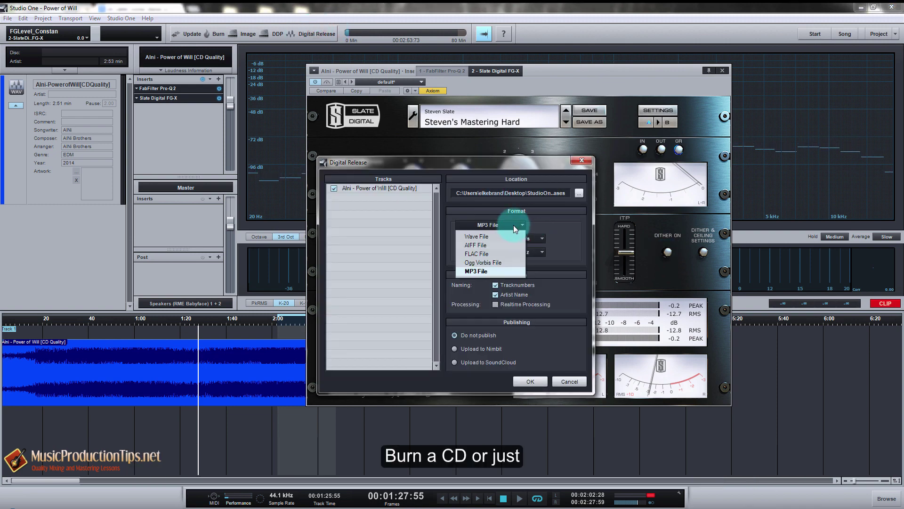
{"action": "left_click", "coordinate": [508, 232]}
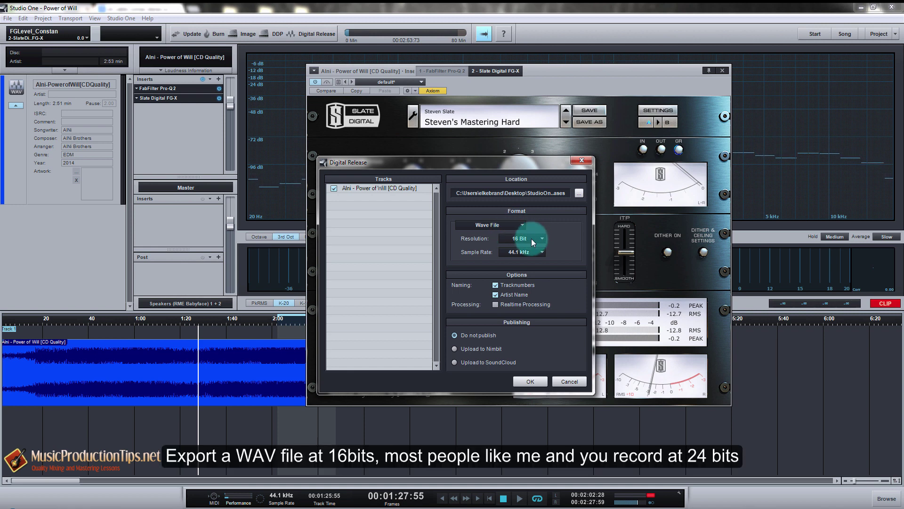
{"action": "left_click", "coordinate": [531, 239]}
{"action": "left_click", "coordinate": [530, 239]}
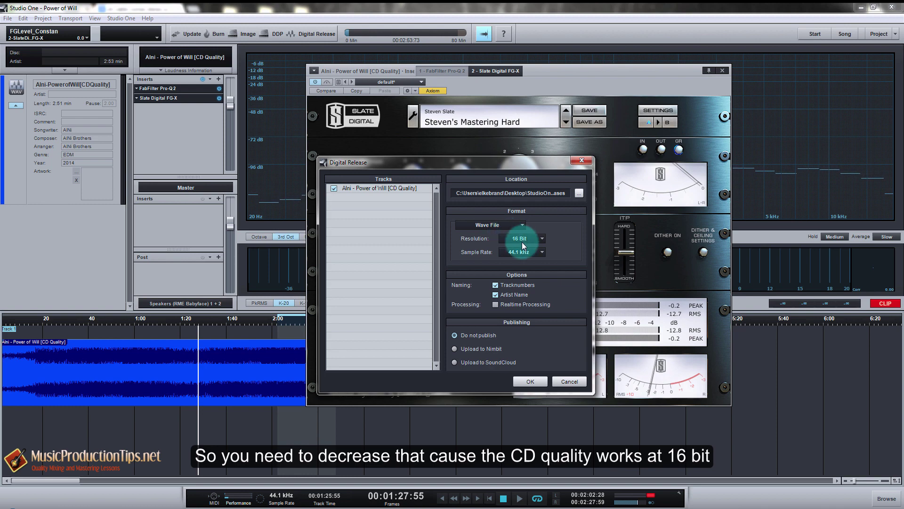
{"action": "left_click", "coordinate": [525, 241]}
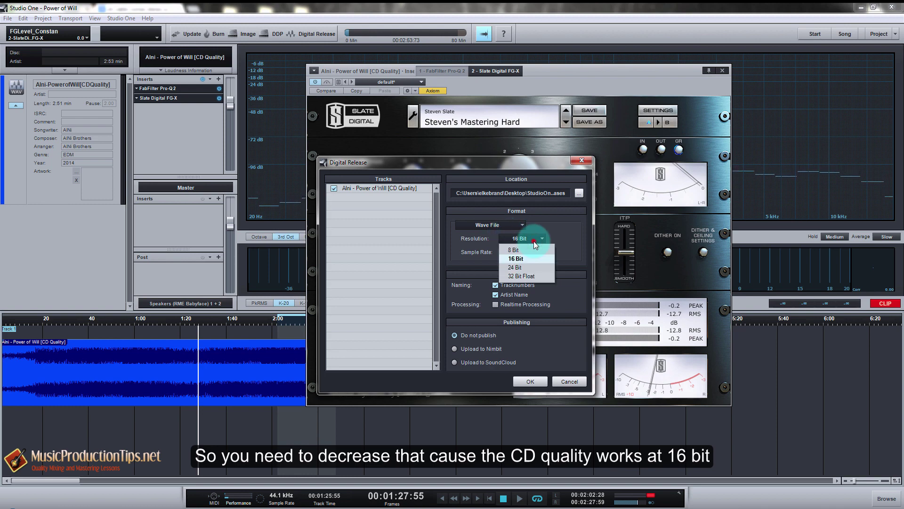
{"action": "left_click", "coordinate": [533, 241]}
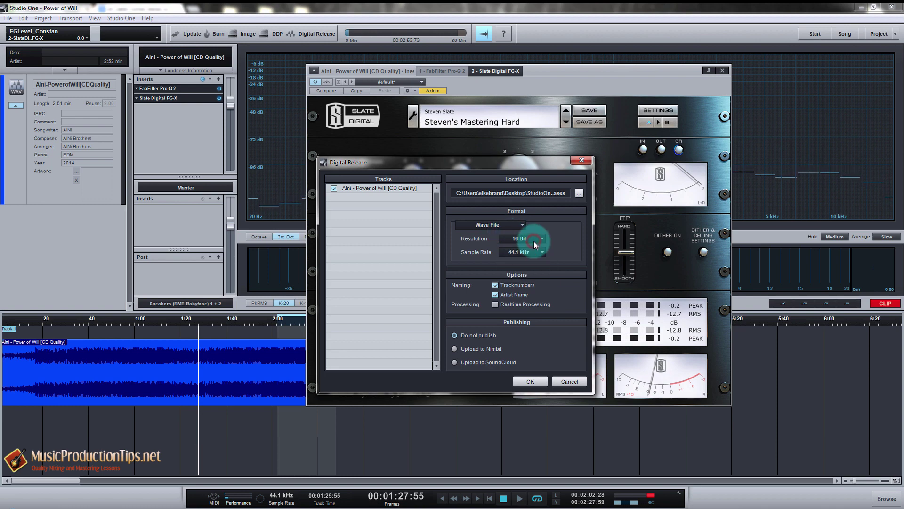
{"action": "left_click", "coordinate": [571, 382]}
{"action": "left_click", "coordinate": [669, 253]}
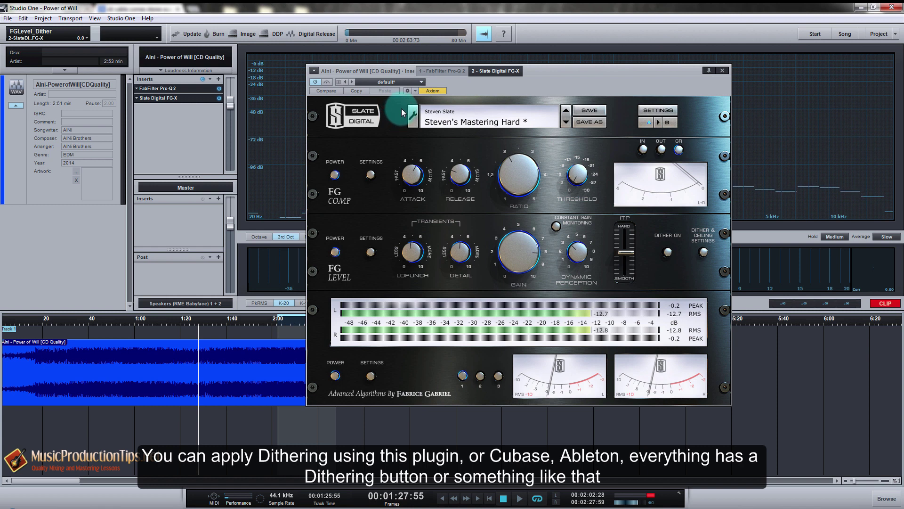
Verify the FG-X Dither & Ceiling settings output 16 bits with a -0.20 ceiling.
{"action": "left_click", "coordinate": [704, 253]}
{"action": "left_click", "coordinate": [501, 201]}
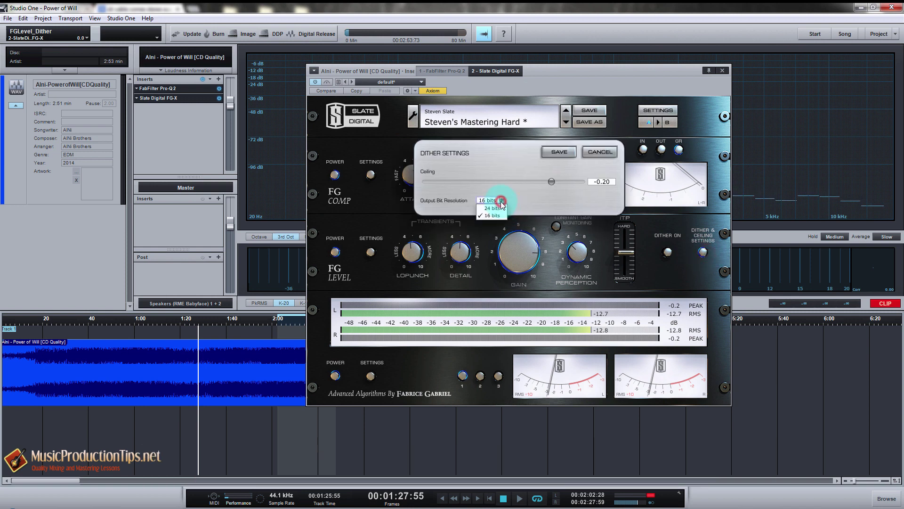
{"action": "left_click", "coordinate": [601, 169]}
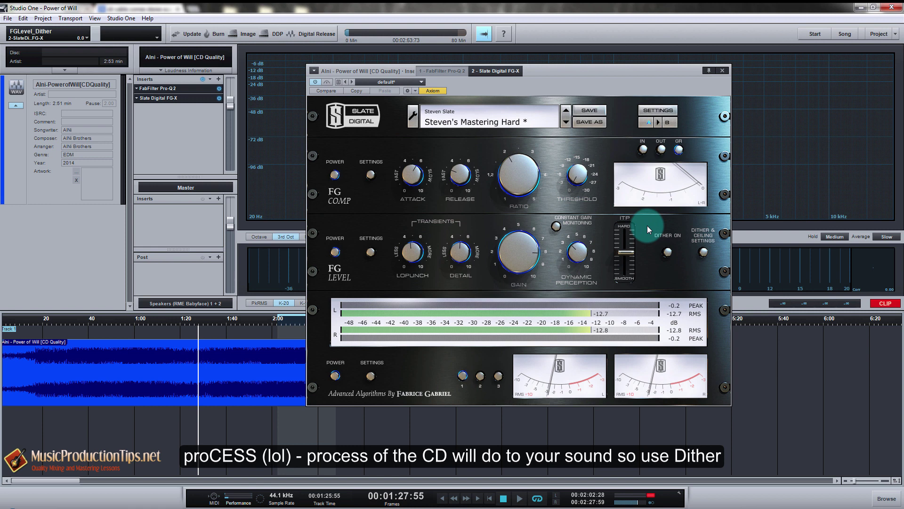
Turn FG-X dither on and play the track from about 1:00.
{"action": "left_click", "coordinate": [669, 252]}
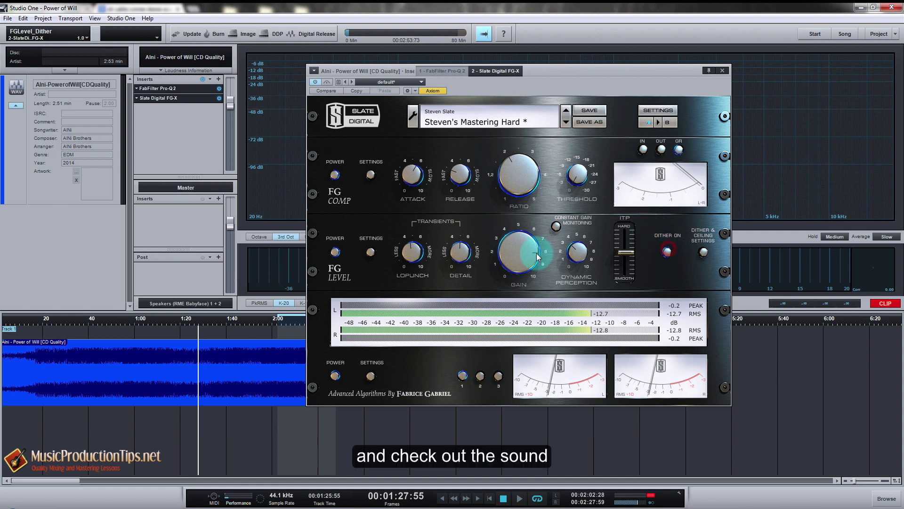
{"action": "left_click", "coordinate": [557, 228]}
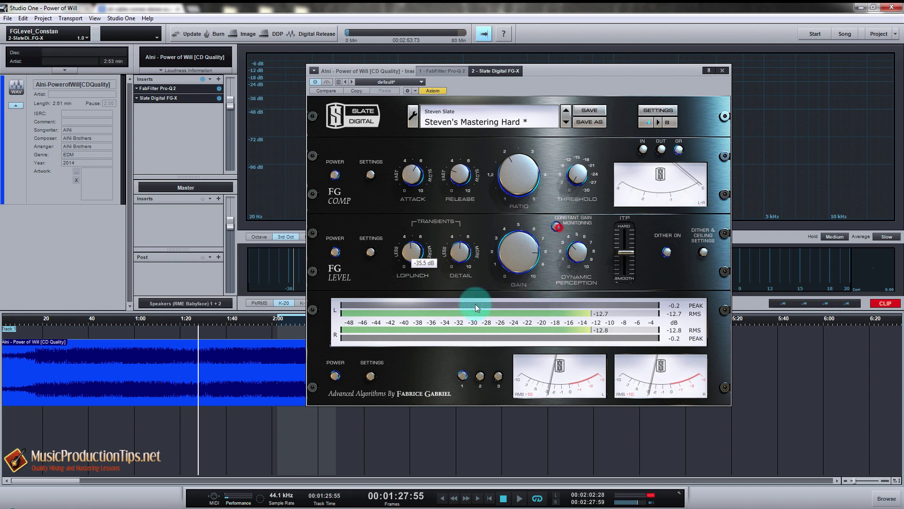
{"action": "left_click", "coordinate": [192, 320]}
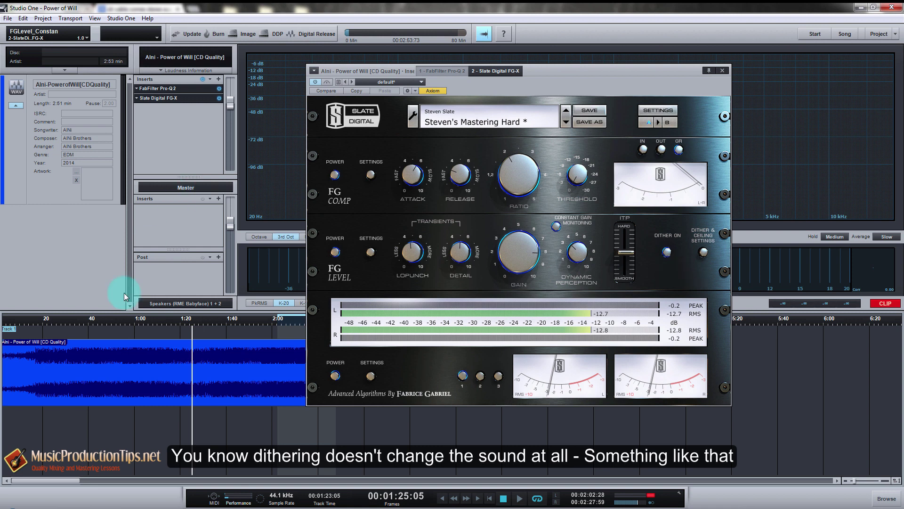
{"action": "left_click", "coordinate": [138, 317]}
{"action": "key", "text": "space"}
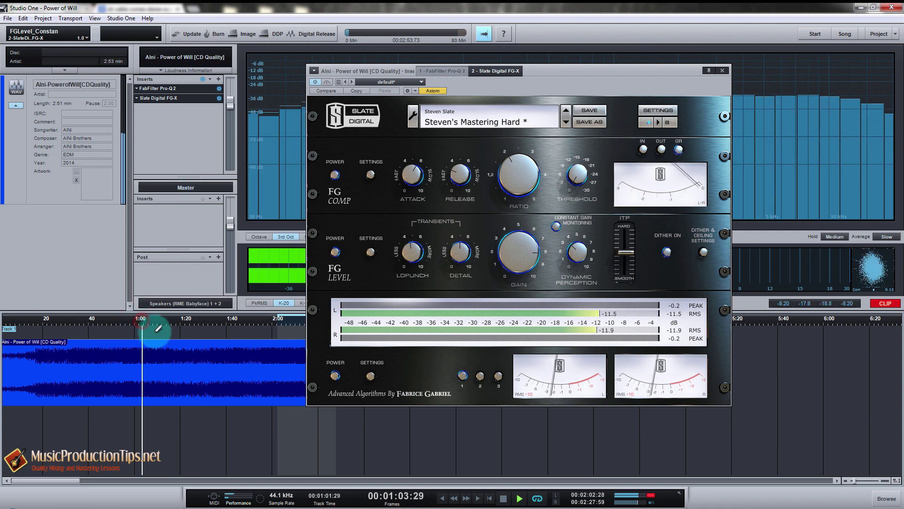
Compare dither off versus on, leave it on, and stop playback.
{"action": "left_click", "coordinate": [668, 253]}
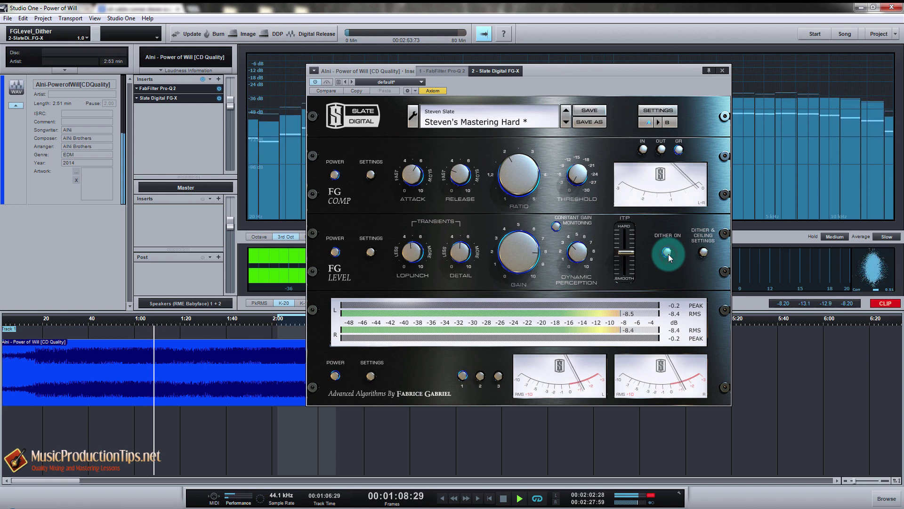
{"action": "left_click", "coordinate": [668, 253]}
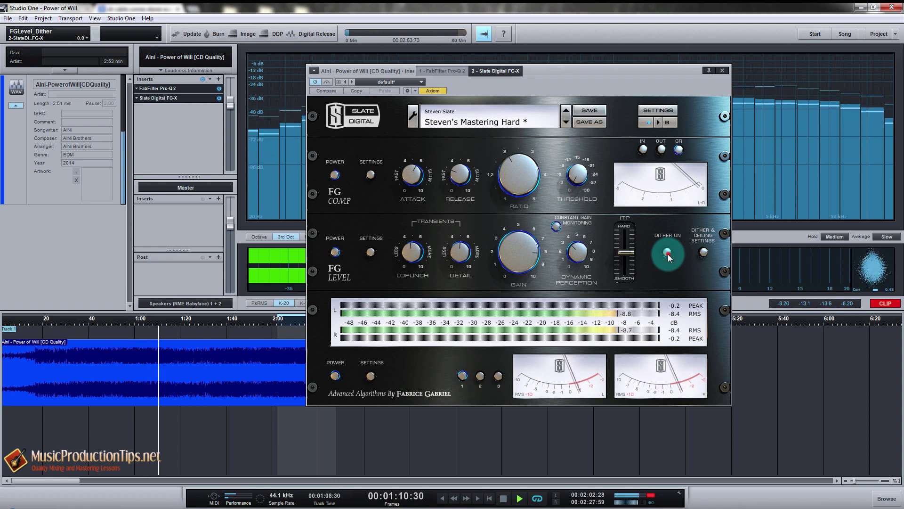
{"action": "key", "text": "space"}
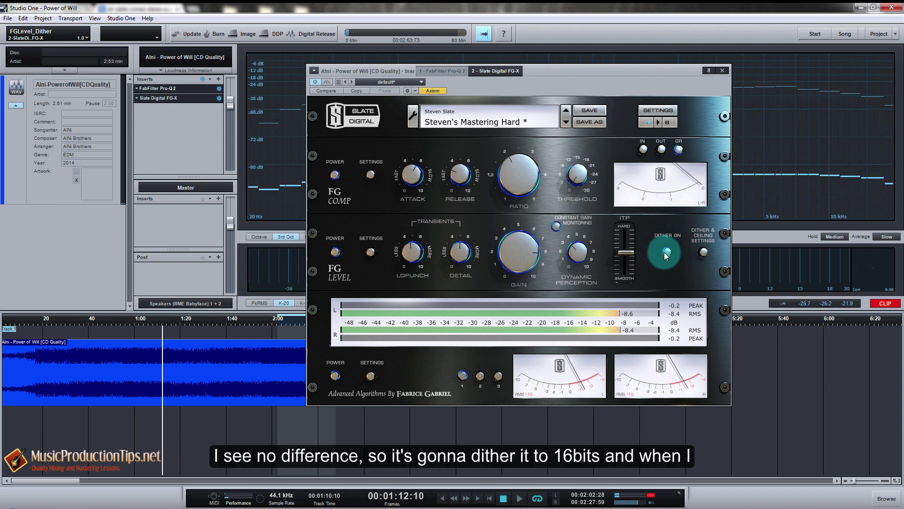
{"action": "left_click", "coordinate": [703, 252]}
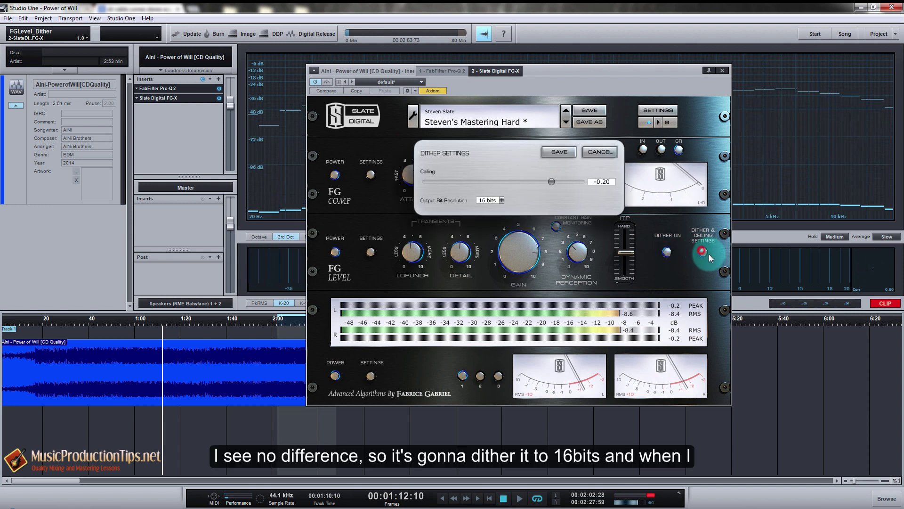
{"action": "left_click", "coordinate": [490, 201]}
{"action": "left_click", "coordinate": [492, 215]}
{"action": "left_click", "coordinate": [600, 152]}
{"action": "left_click", "coordinate": [304, 34]}
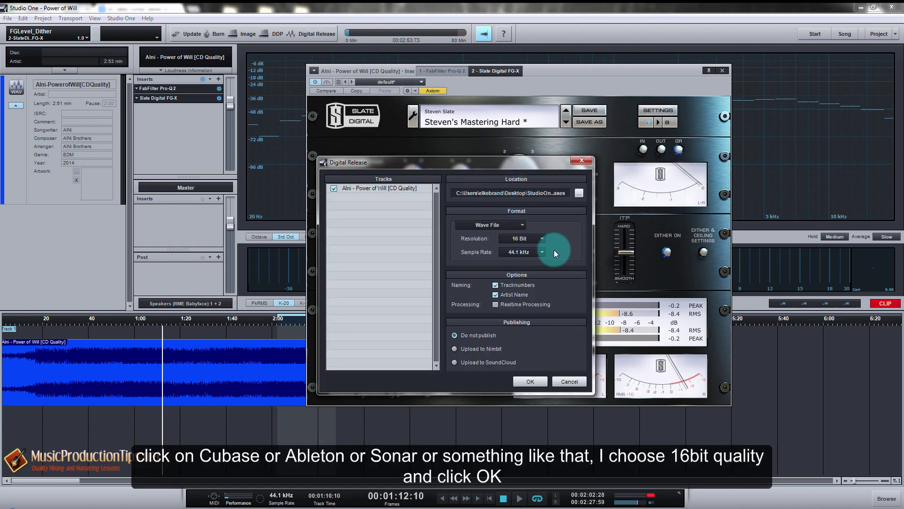
{"action": "left_click", "coordinate": [535, 239]}
{"action": "left_click", "coordinate": [533, 236]}
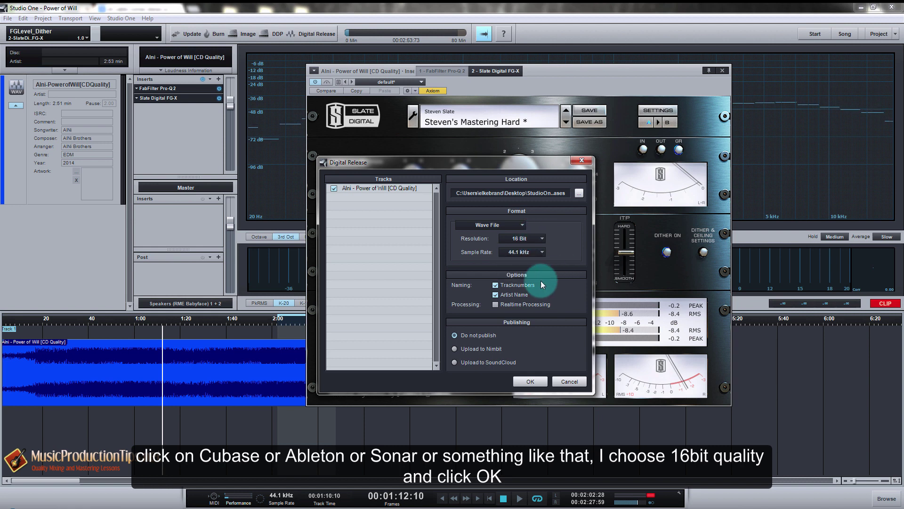
{"action": "left_click", "coordinate": [570, 382]}
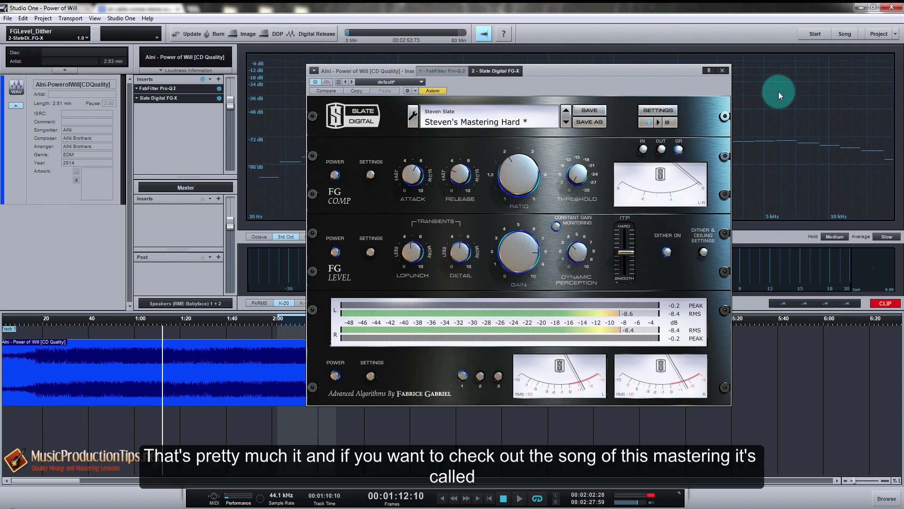
Close the FG-X window and place the playhead just before 2:00.
{"action": "left_click", "coordinate": [723, 69]}
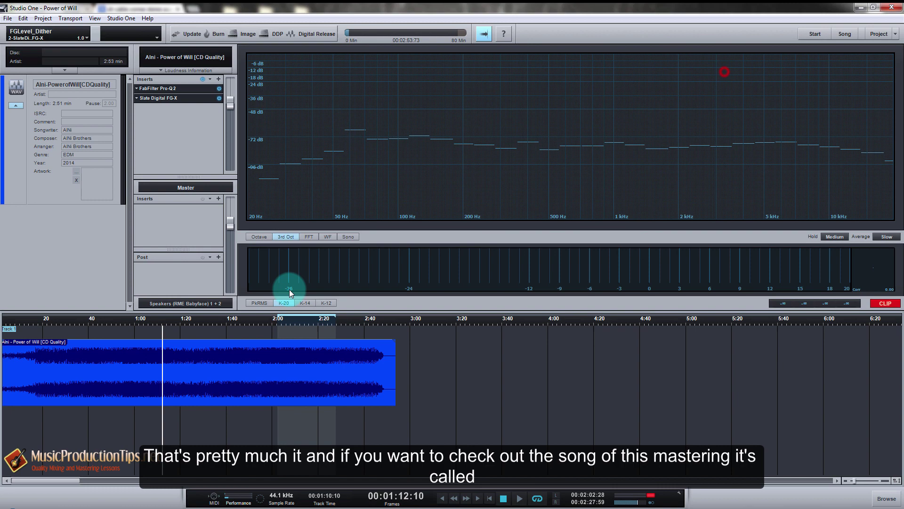
{"action": "left_click", "coordinate": [271, 319]}
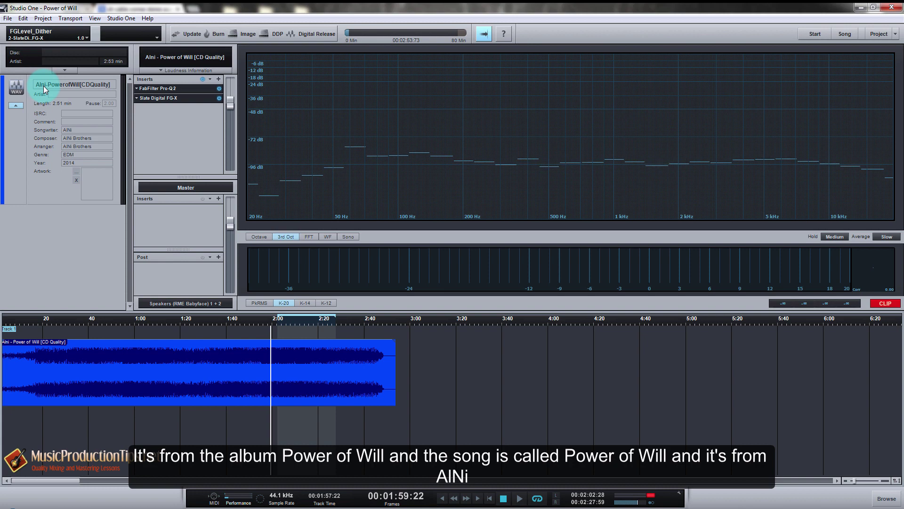
{"action": "left_click", "coordinate": [272, 324]}
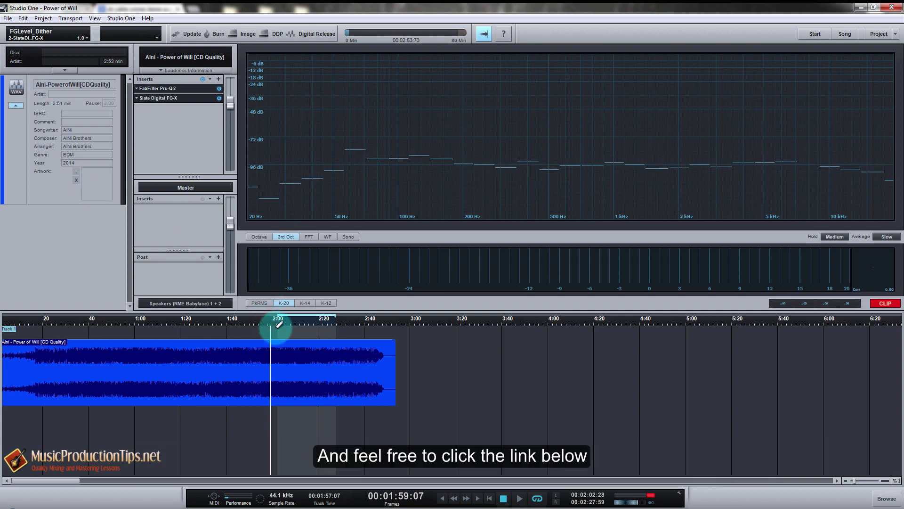